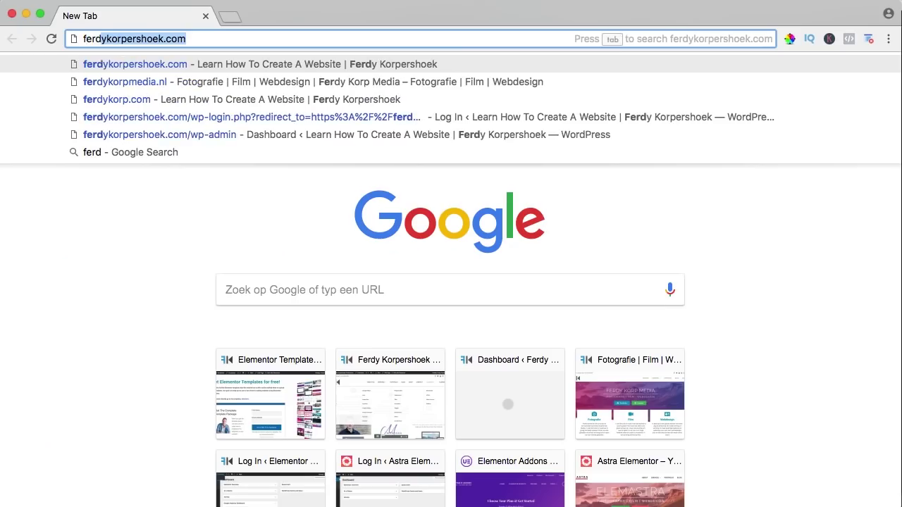
- Open ferdykorp.com/elementor, start the free Elementor download, and select elementor.2.0.1.zip as the plugin file for upload in WordPress
text(ykorp.)
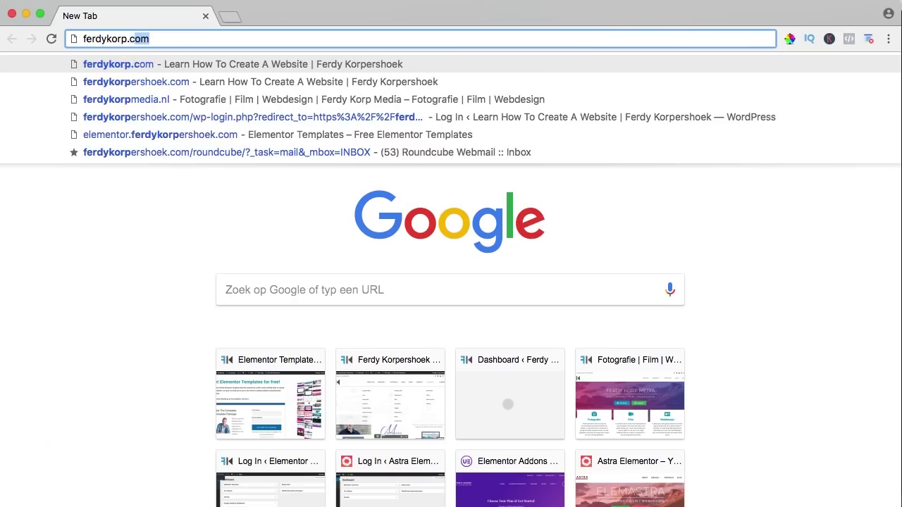
text(com/elementor)
key(Return)
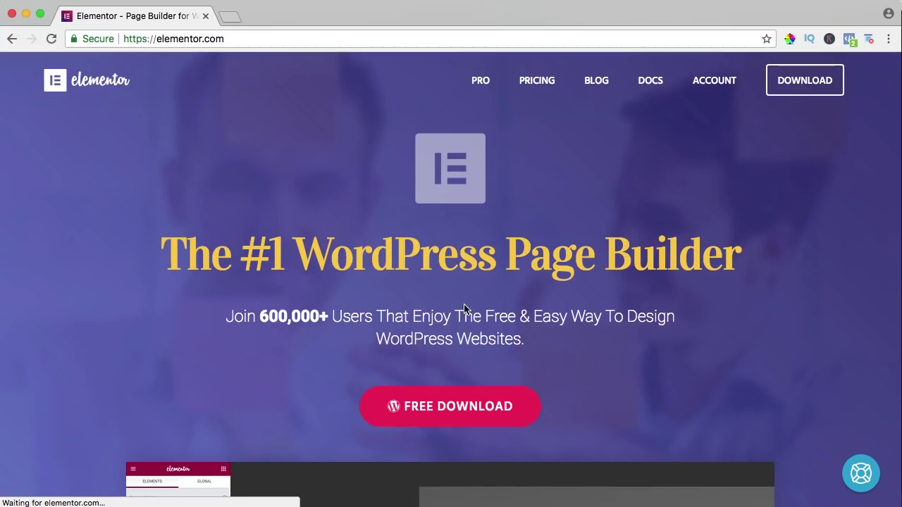
click(413, 404)
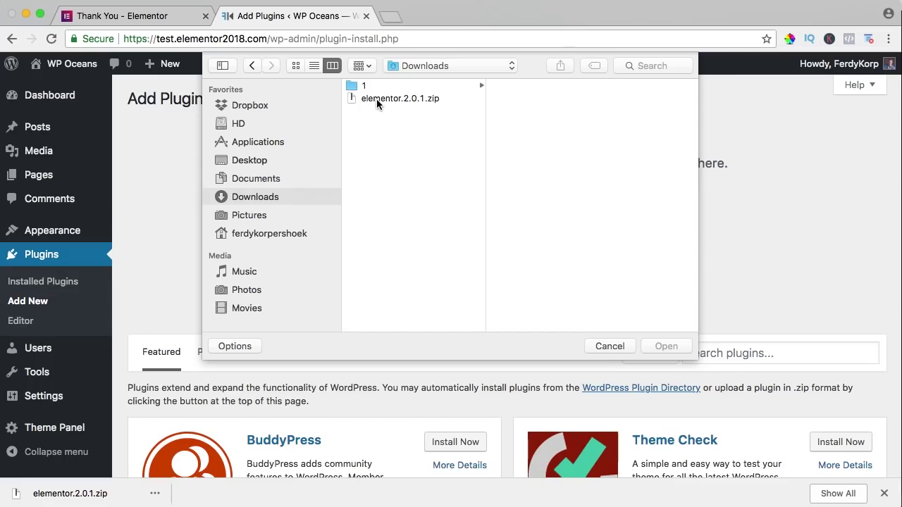
click(377, 98)
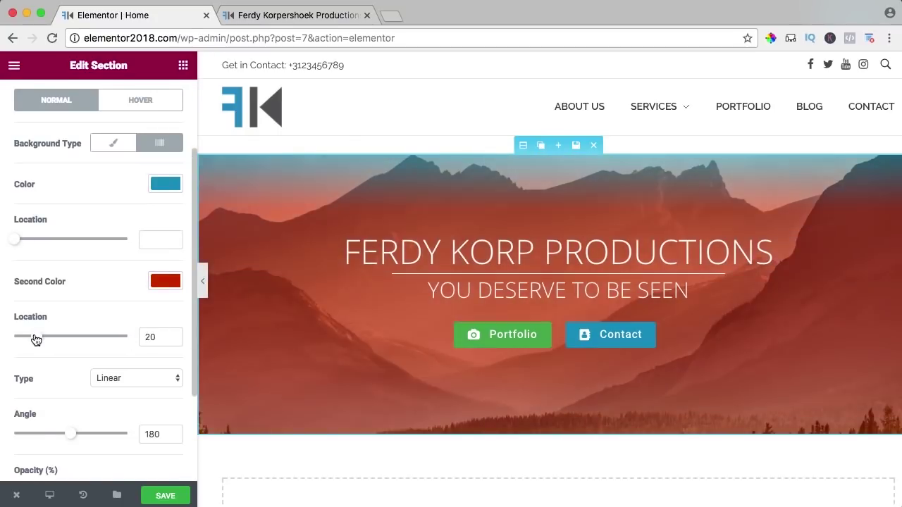
- Set the hero section overlay gradient's second color location to 50 and increase the gradient angle
drag(34, 337, 71, 337)
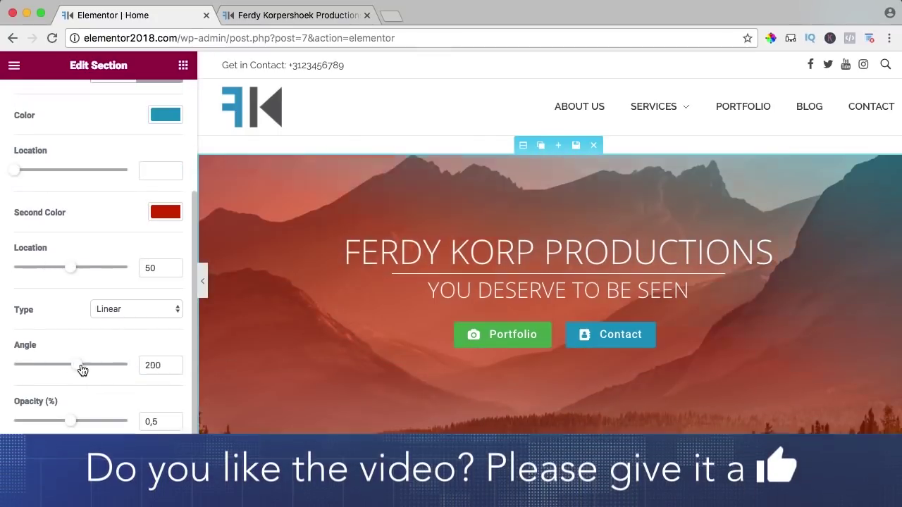
drag(80, 364, 105, 364)
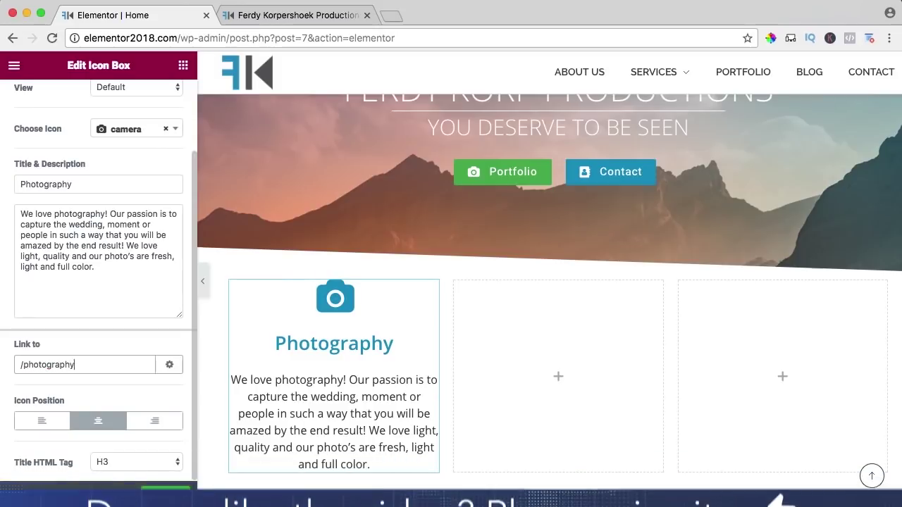
click(117, 462)
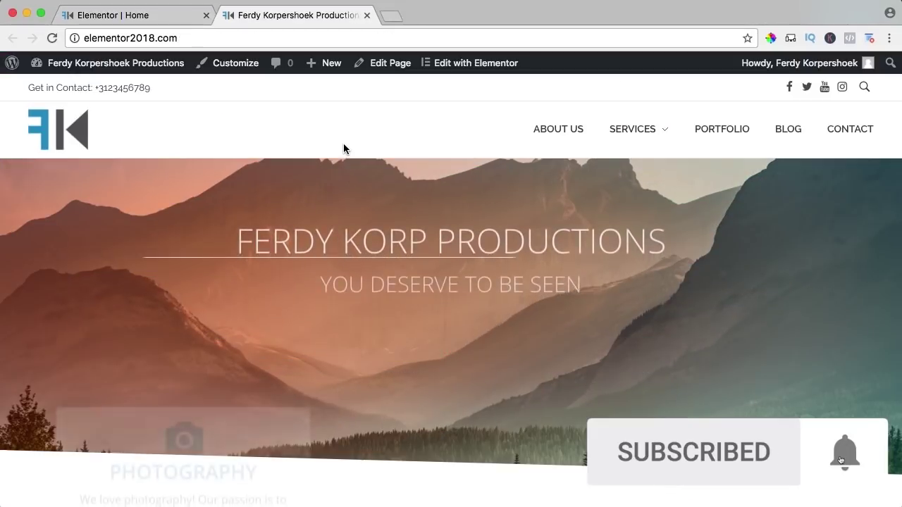
scroll(343, 143, down, 2)
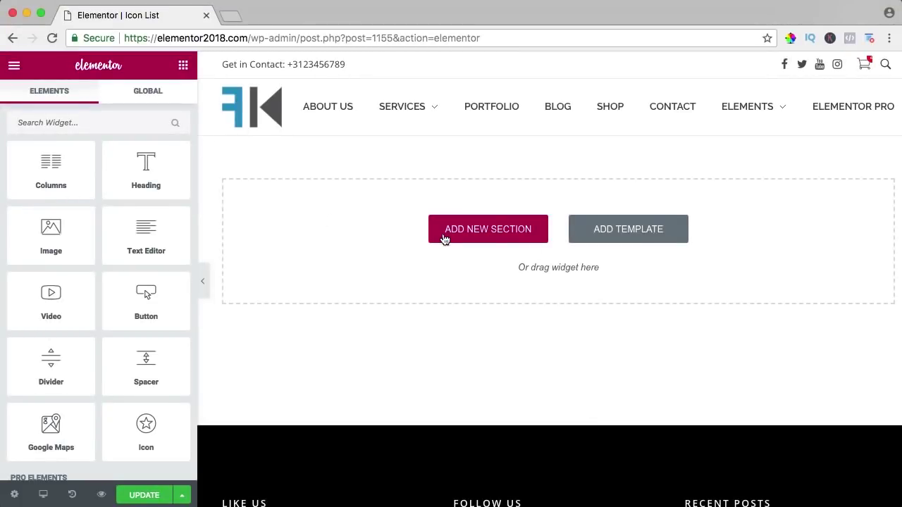
- Search the widgets for "icon li" and add the Icon List widget to the empty page
text(ic)
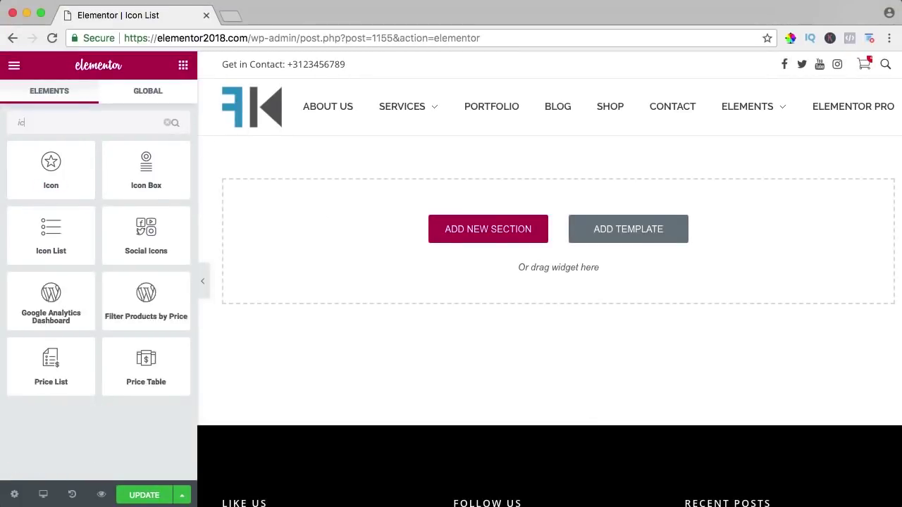
text(on li)
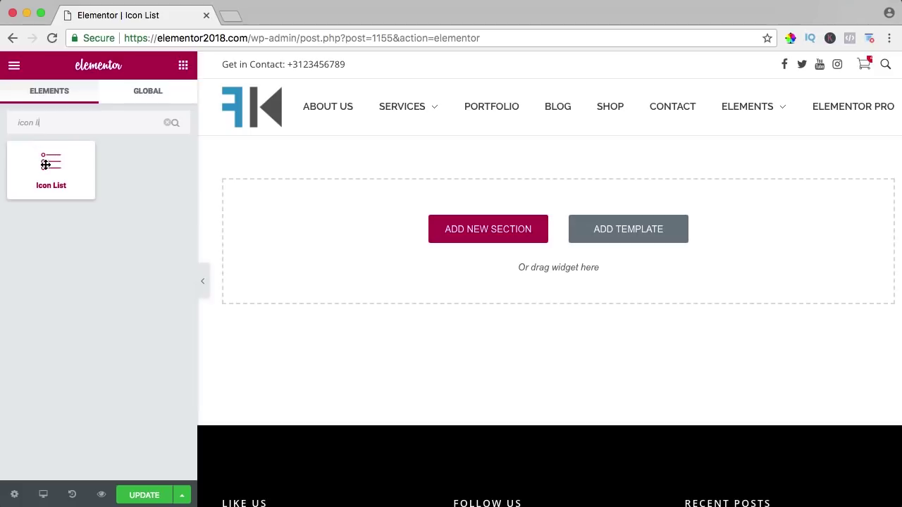
drag(45, 164, 453, 218)
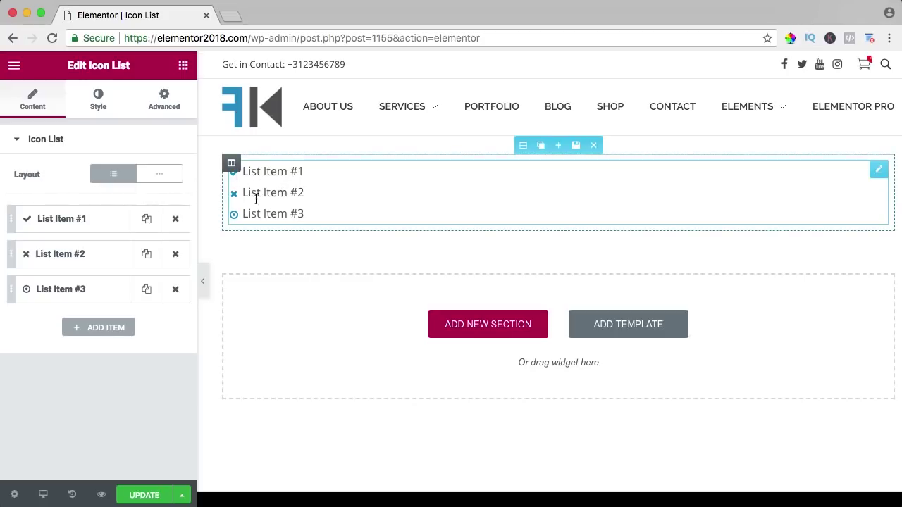
- Try the inline layout for the icon list and return it to the Default layout
click(162, 176)
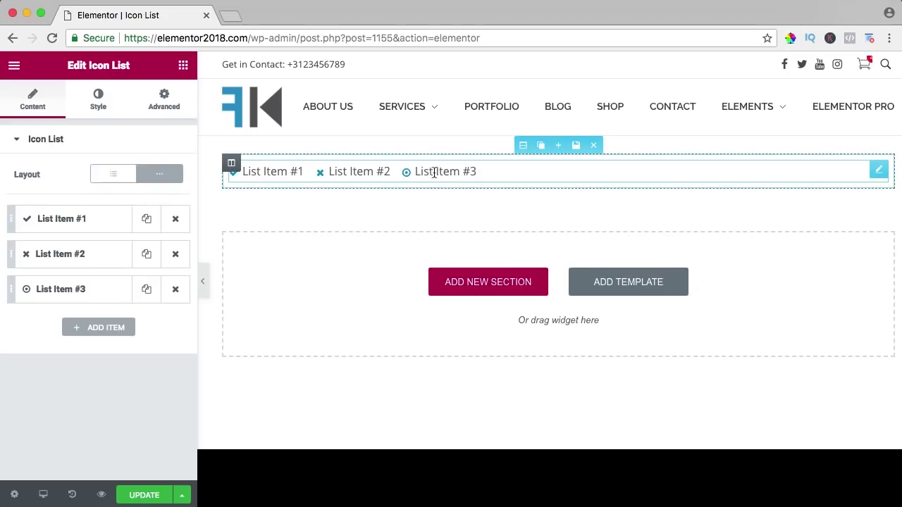
click(110, 177)
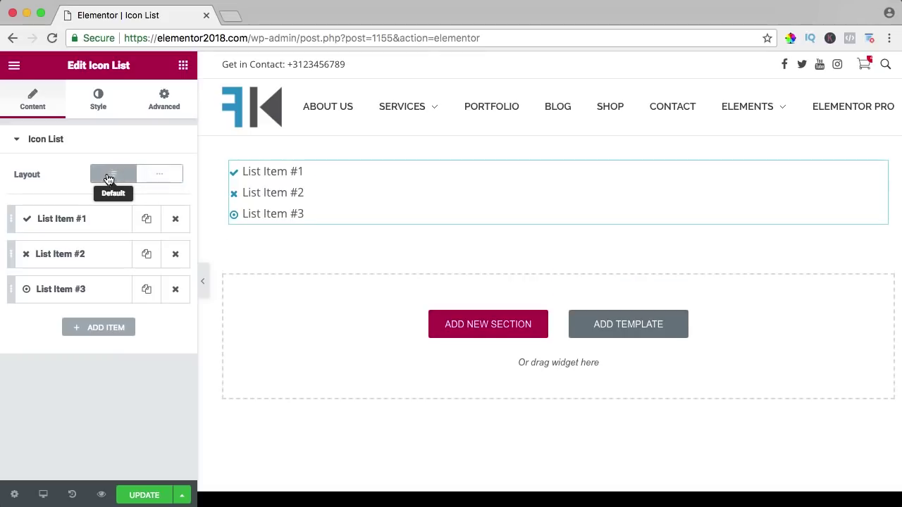
- Change the first list item's text to "31 Years Young"
click(67, 223)
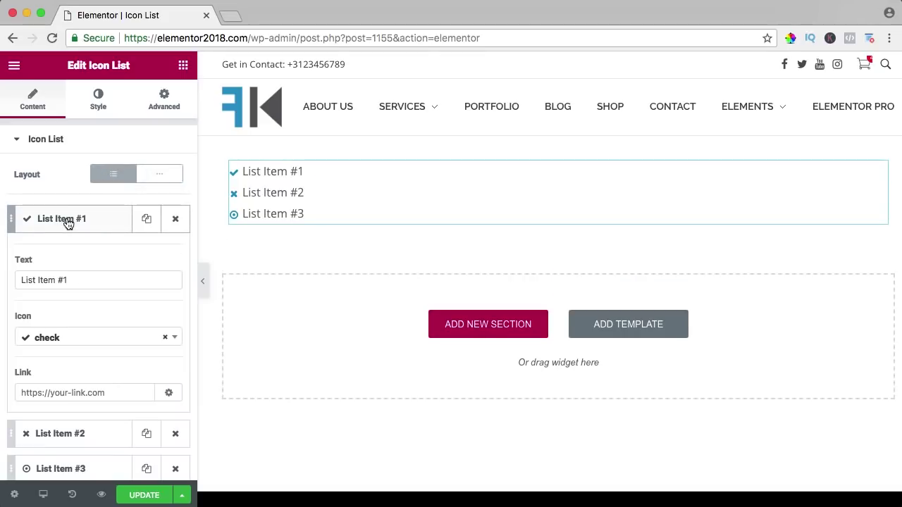
click(40, 281)
key(ctrl+z)
key(BackSpace)
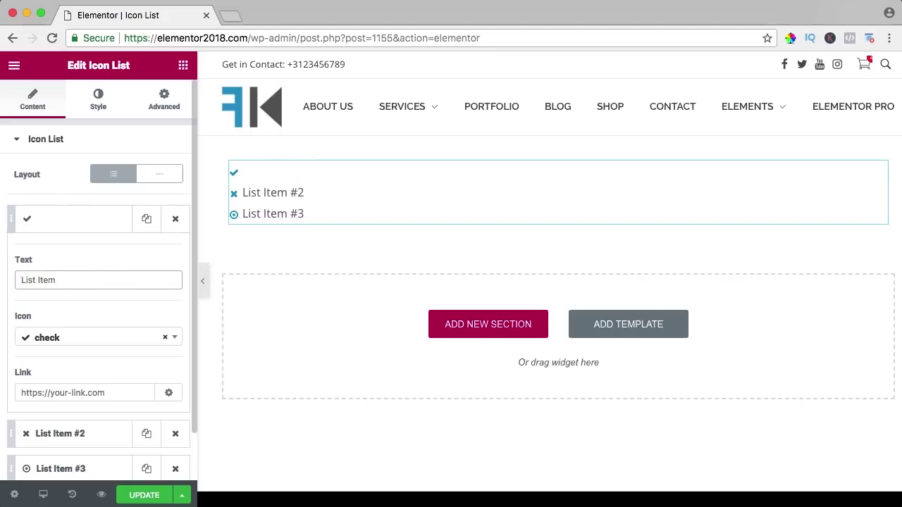
text(31 Years Young)
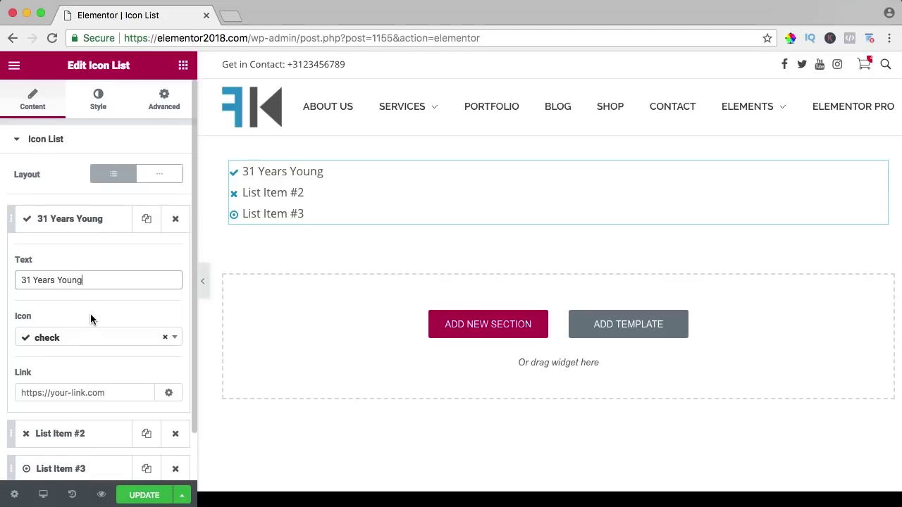
- Examine the link options available for the first list item
scroll(90, 313, down, 2)
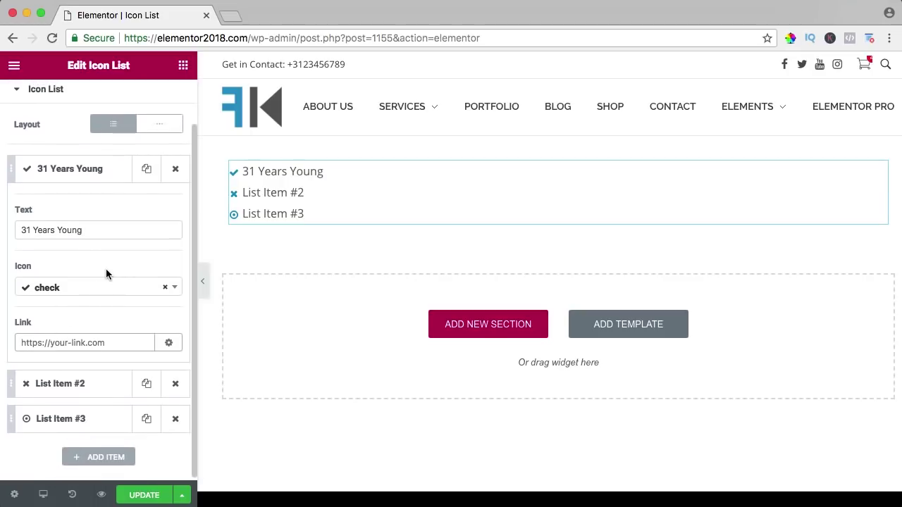
click(169, 344)
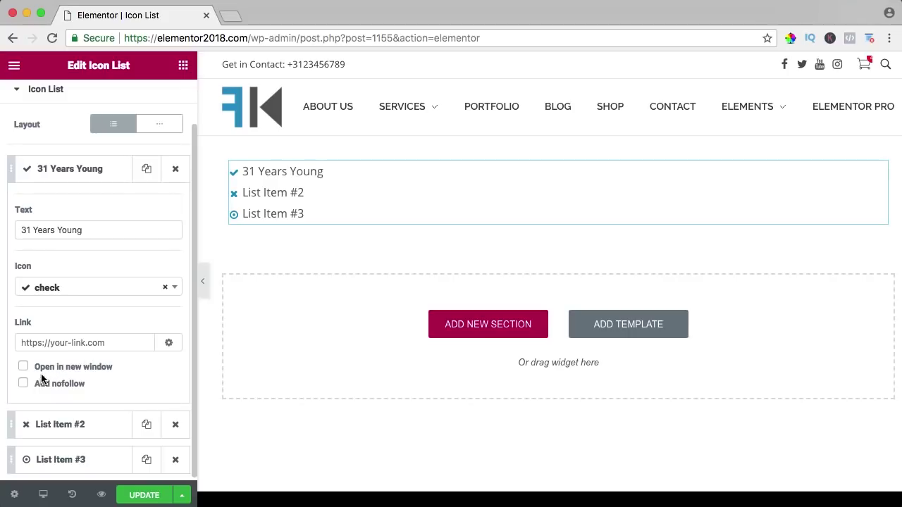
click(168, 342)
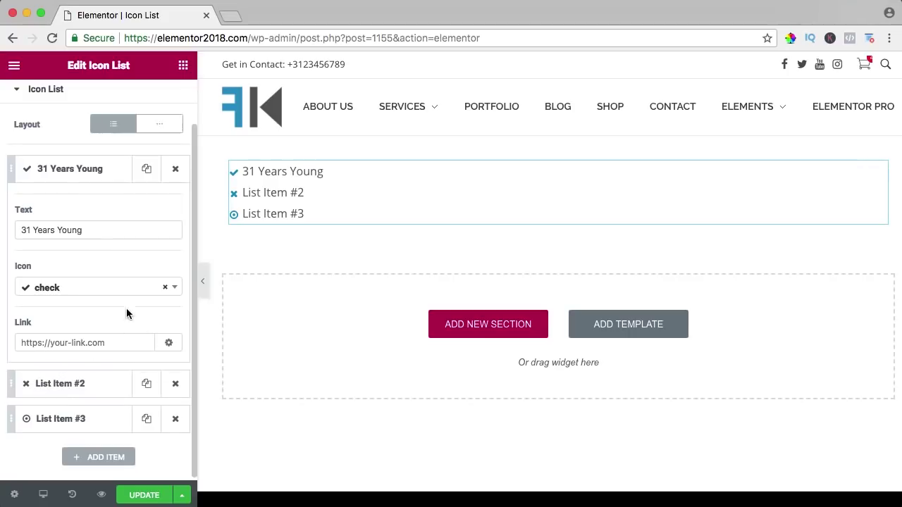
click(66, 174)
click(67, 173)
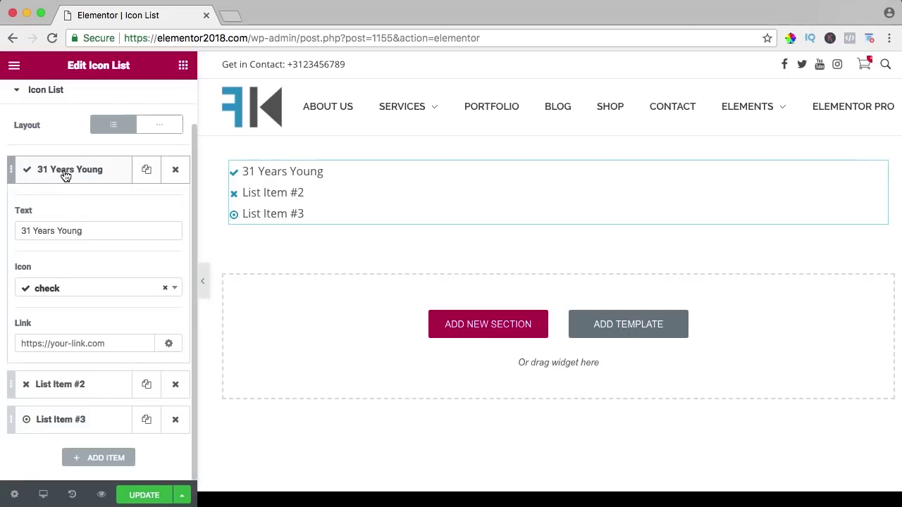
- Set the first list item's icon to hourglass and collapse the item
click(73, 292)
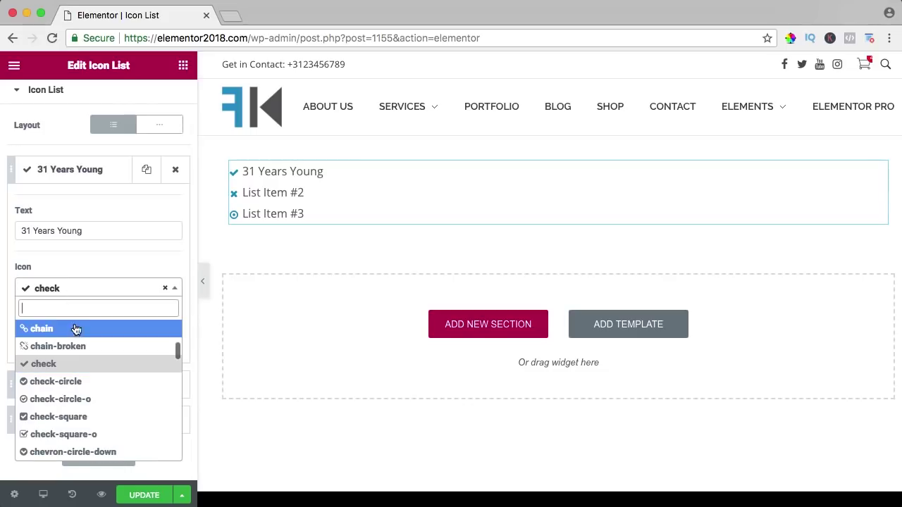
text(hour)
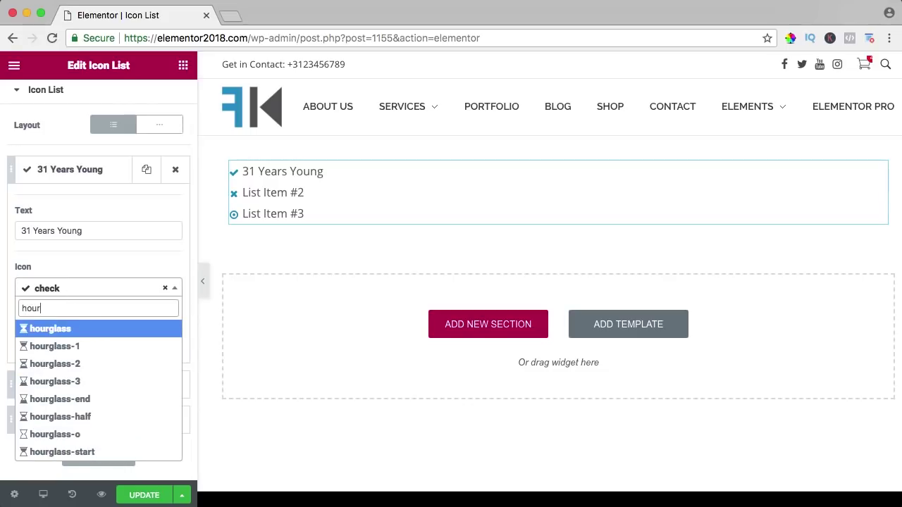
click(53, 398)
scroll(53, 381, up, 1)
click(49, 338)
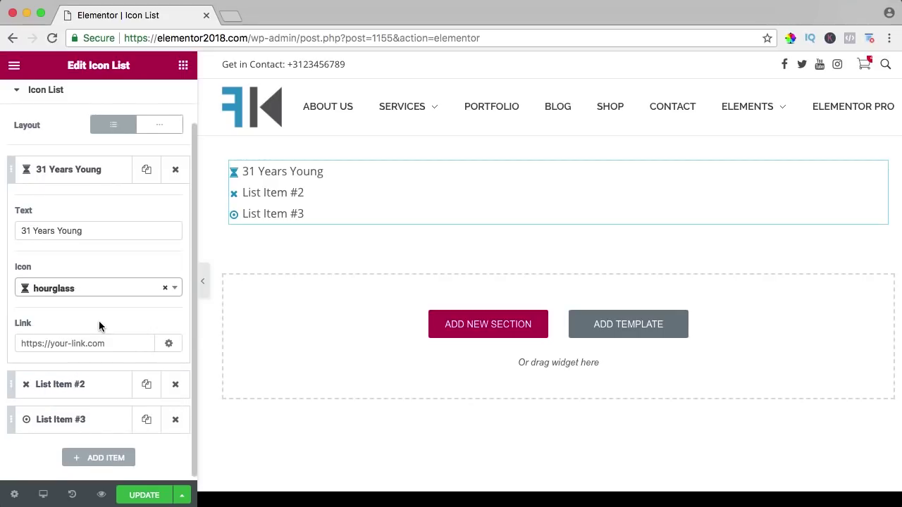
click(70, 171)
- Change the second list item's text to "Married To" plus the spouse's first name, and set its icon to heart
click(67, 201)
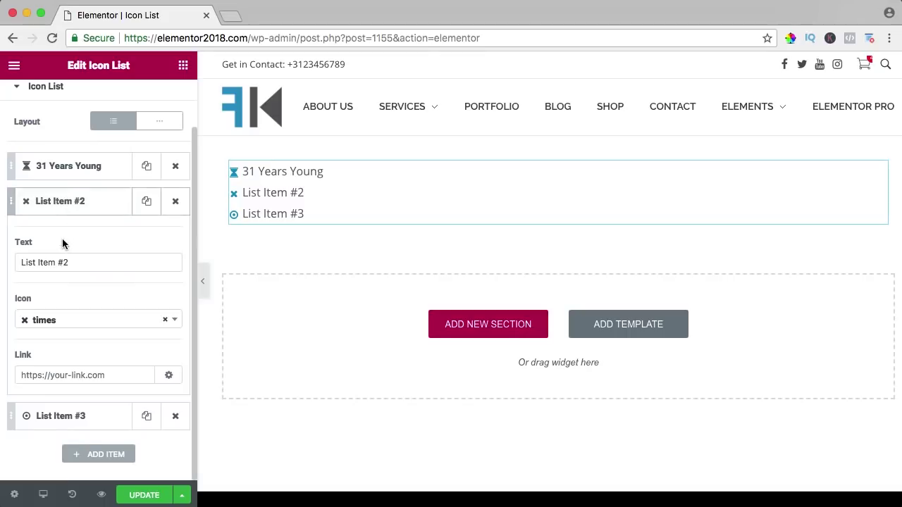
triple_click(57, 262)
text(Married To Anna)
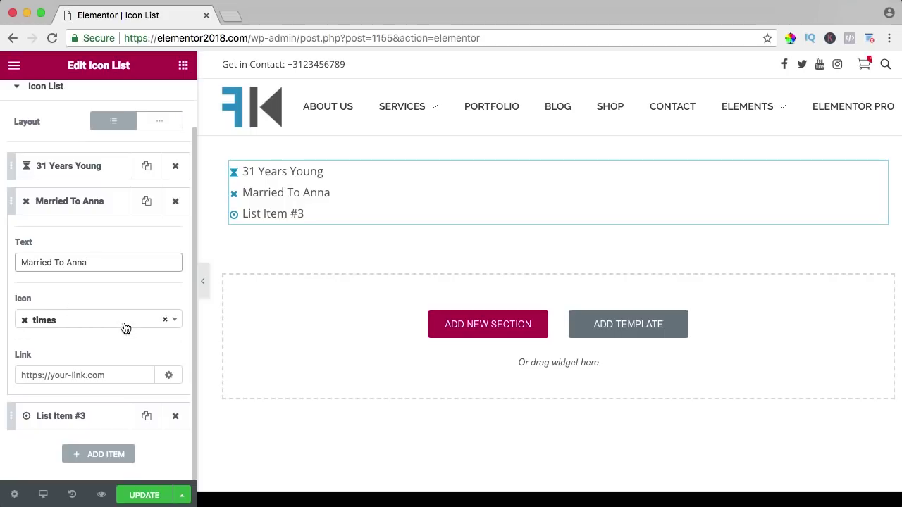
click(95, 323)
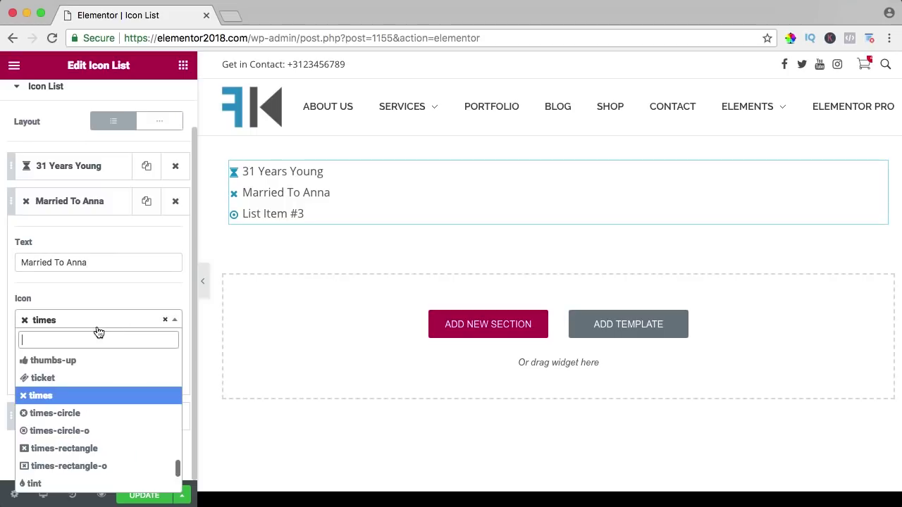
text(heart)
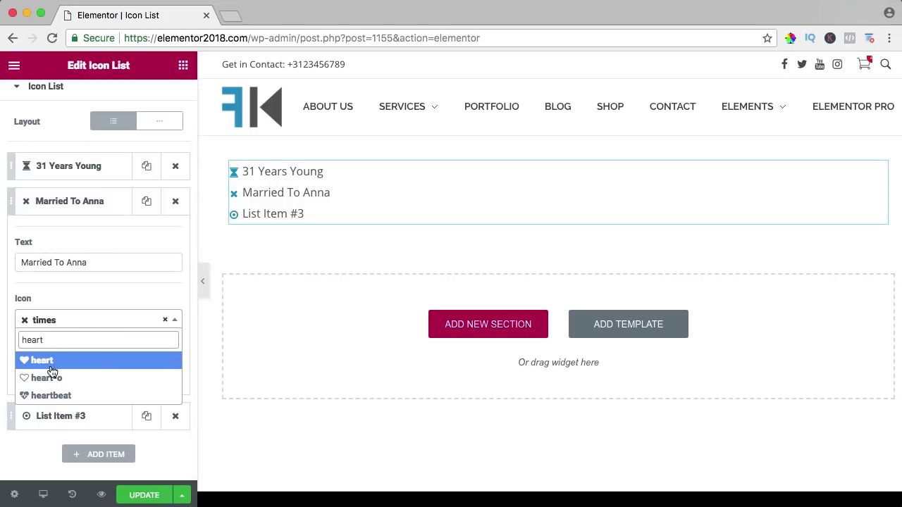
click(52, 362)
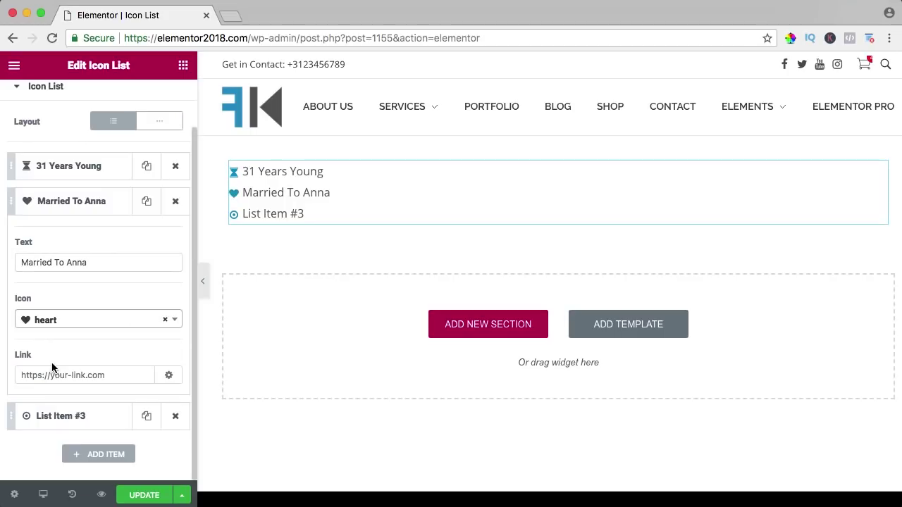
click(67, 212)
- Change the third list item's text to "Webdesigner" and set its icon to address-card-o
click(67, 236)
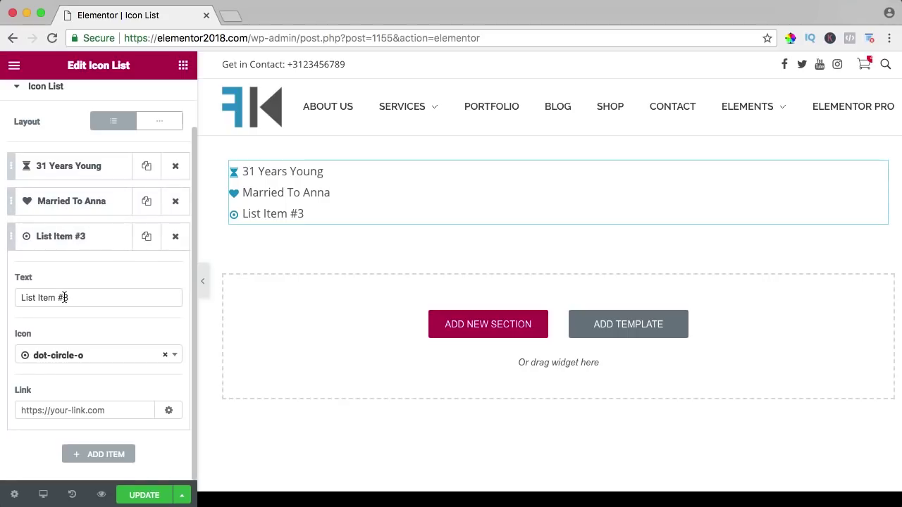
triple_click(64, 297)
text(Webdesigner)
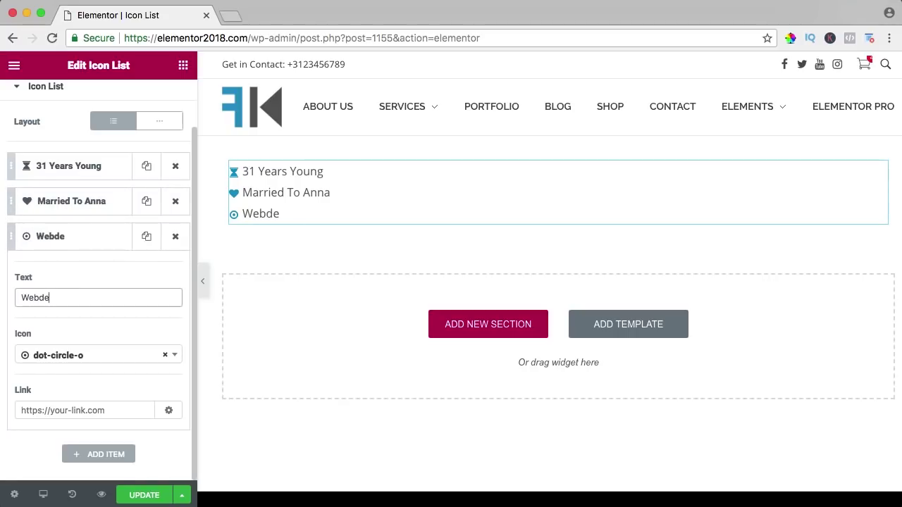
click(91, 355)
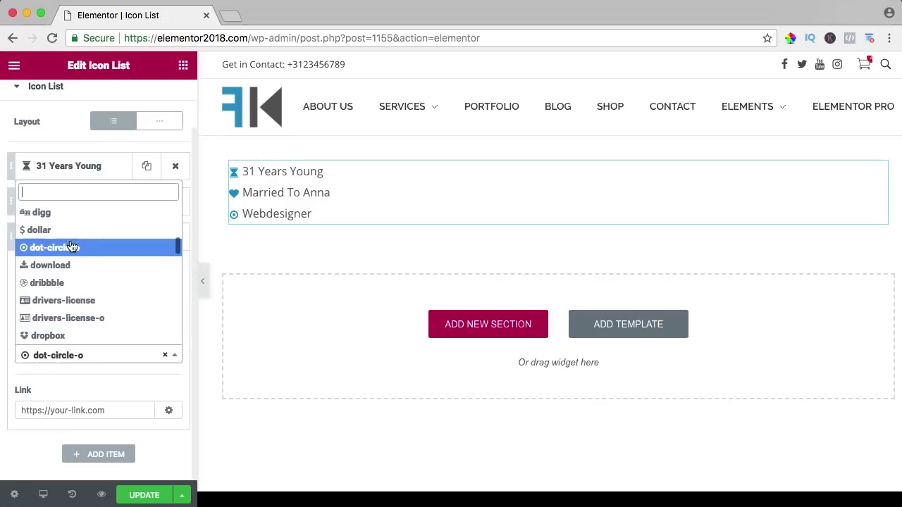
text(add)
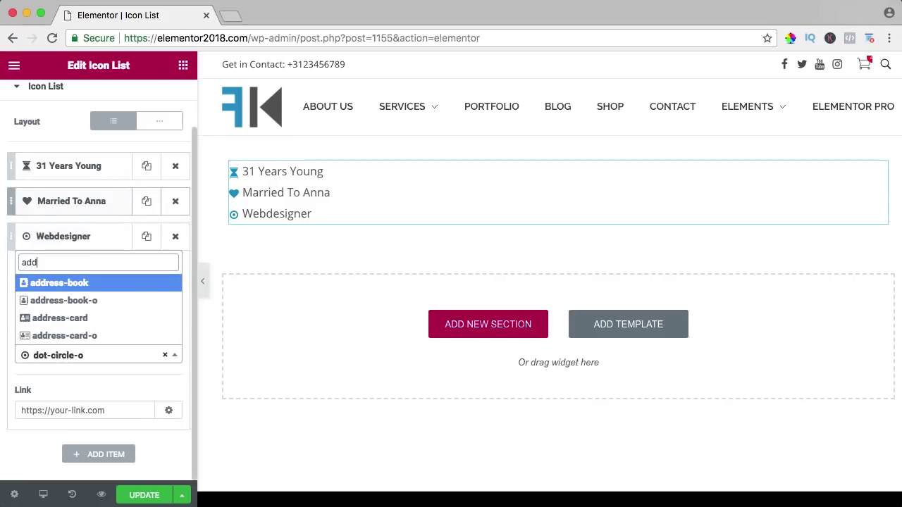
text(r)
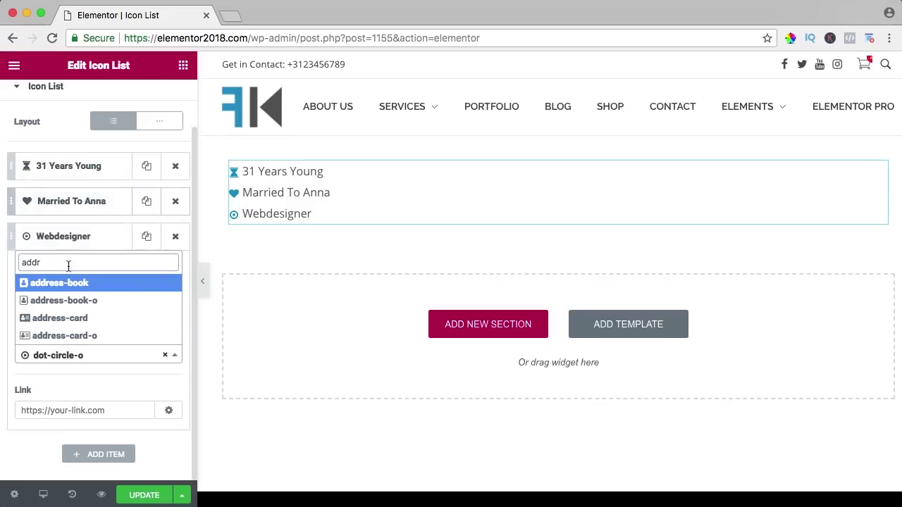
click(62, 336)
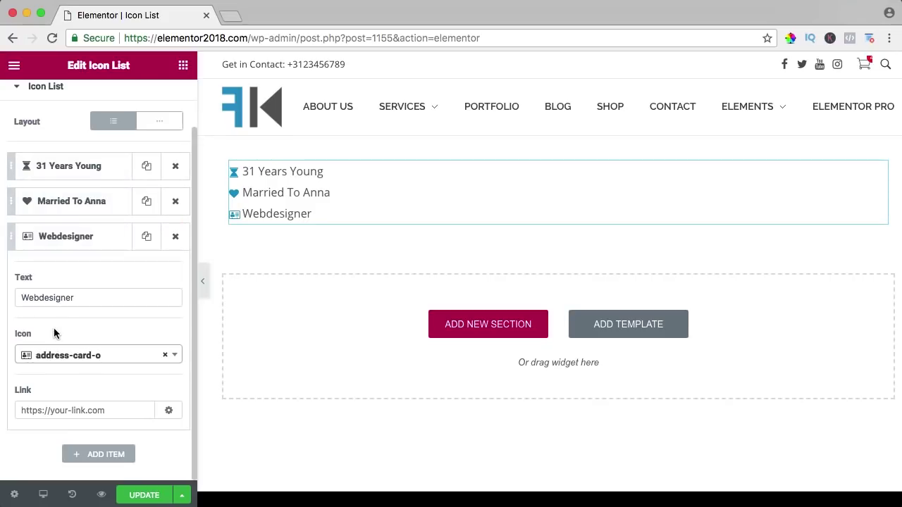
click(48, 239)
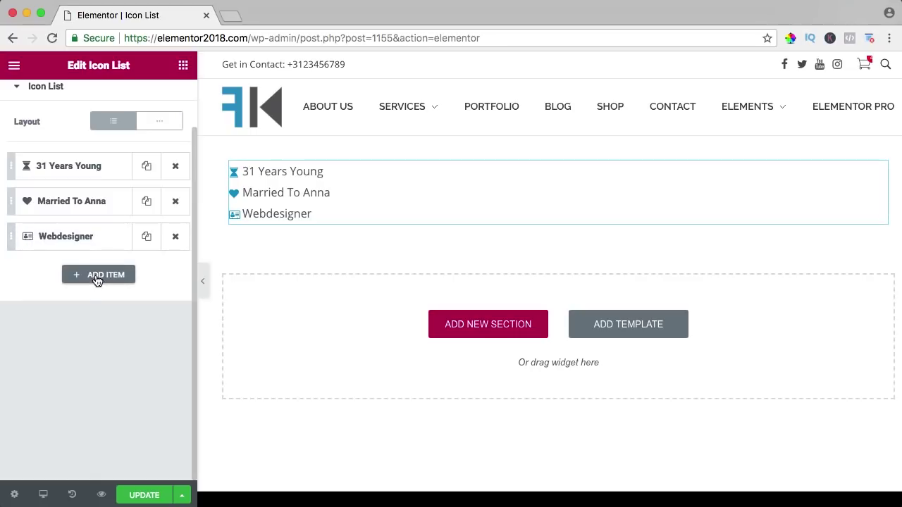
- Duplicate the "Webdesigner" list item and change the copy's text to "Photographer"
click(150, 238)
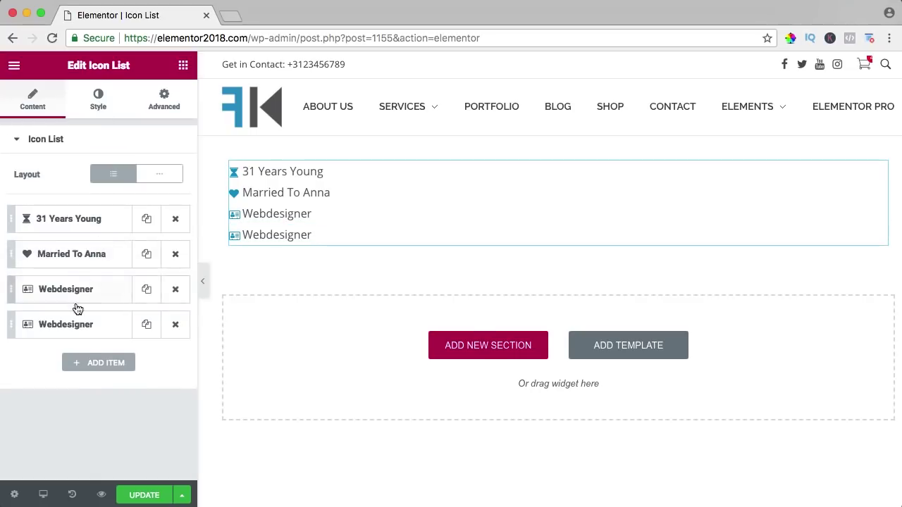
click(73, 324)
double_click(69, 386)
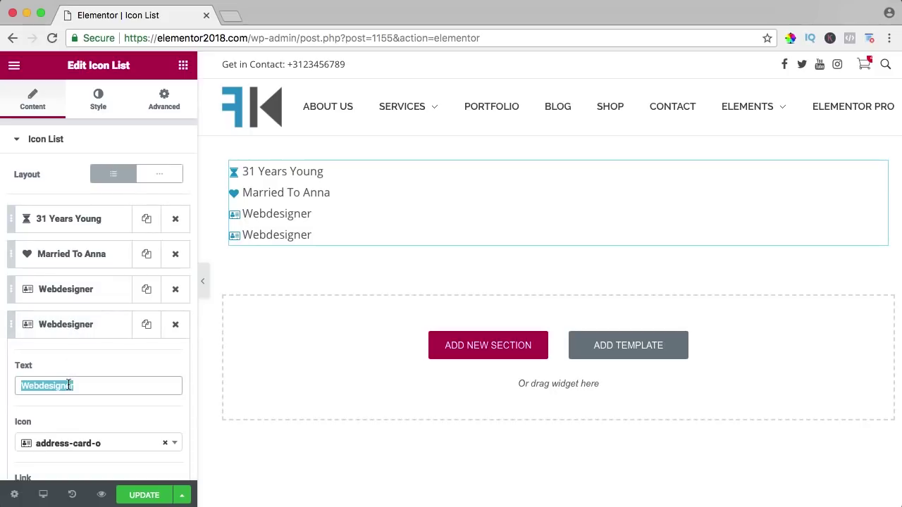
text(Photographter)
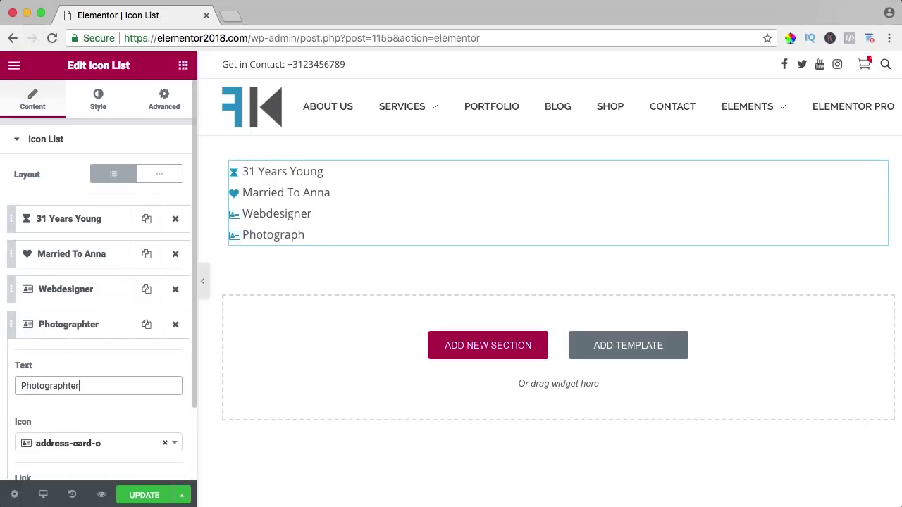
key(Left)
key(Left)
key(BackSpace)
- Set the "Photographer" item's icon to camera and collapse the item
scroll(61, 343, down, 3)
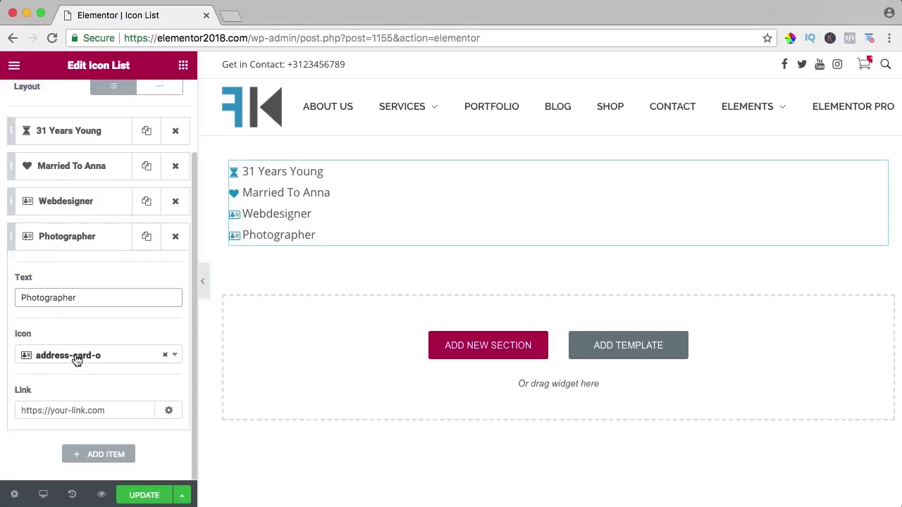
click(77, 359)
text(came)
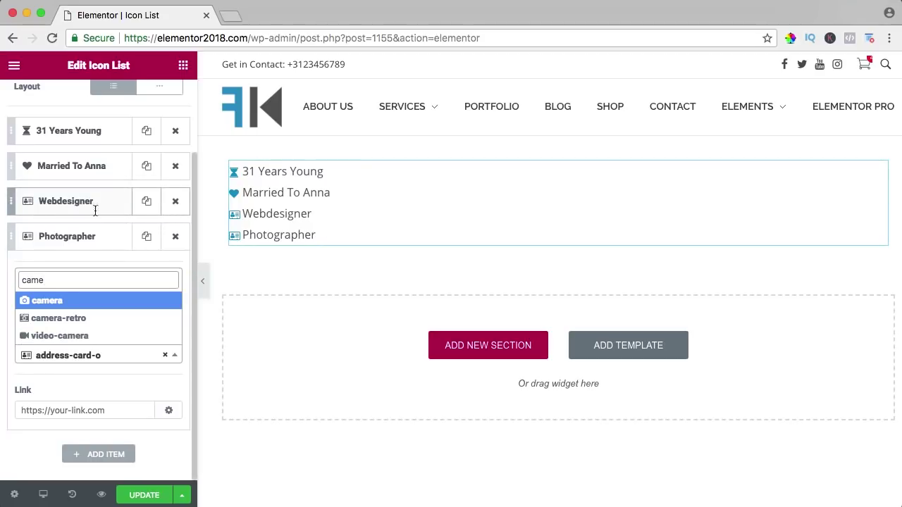
click(52, 302)
click(71, 237)
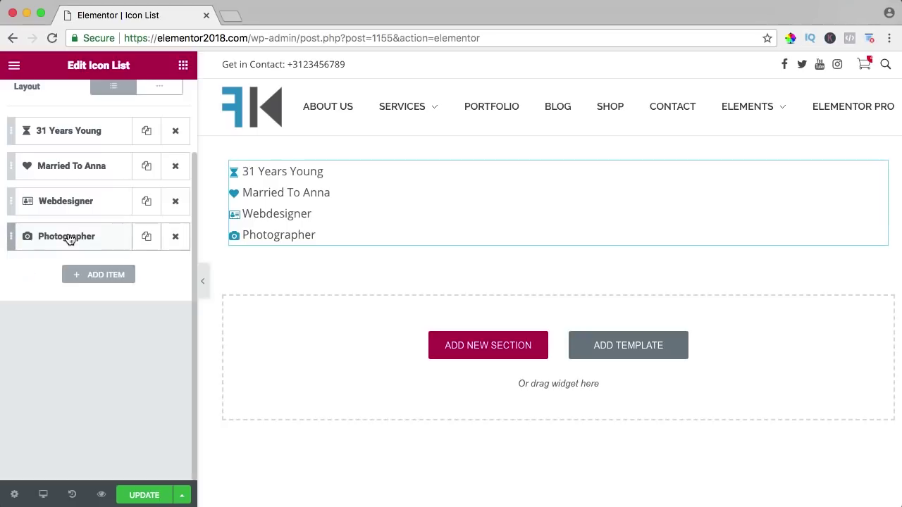
- Duplicate the "Photographer" list item and change the copy's text to "Teacher"
click(149, 239)
click(62, 359)
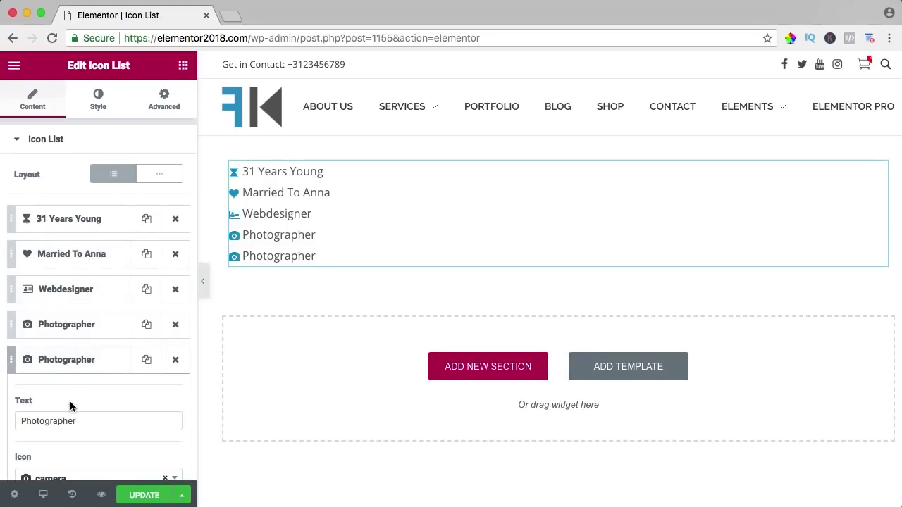
scroll(76, 407, down, 2)
click(83, 343)
double_click(82, 346)
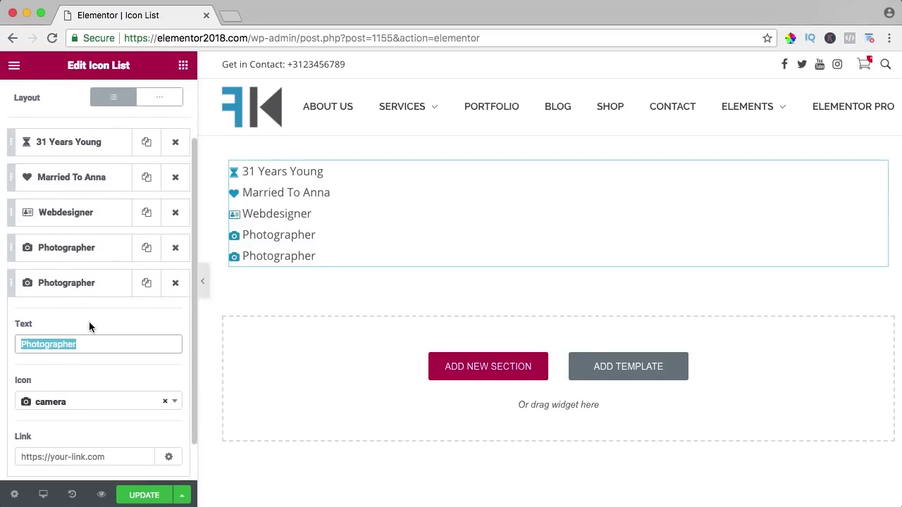
text(Teacher)
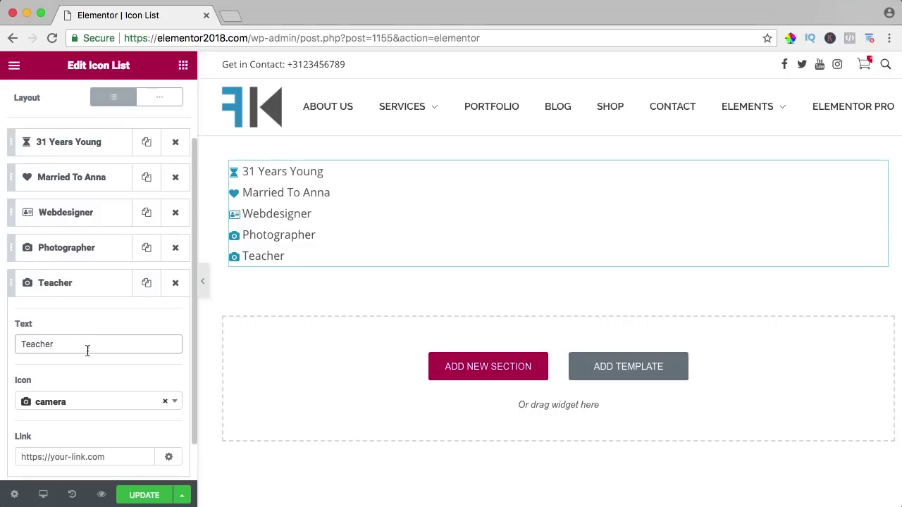
- Set the "Teacher" item's icon to graduation-cap and collapse the item
scroll(90, 355, down, 2)
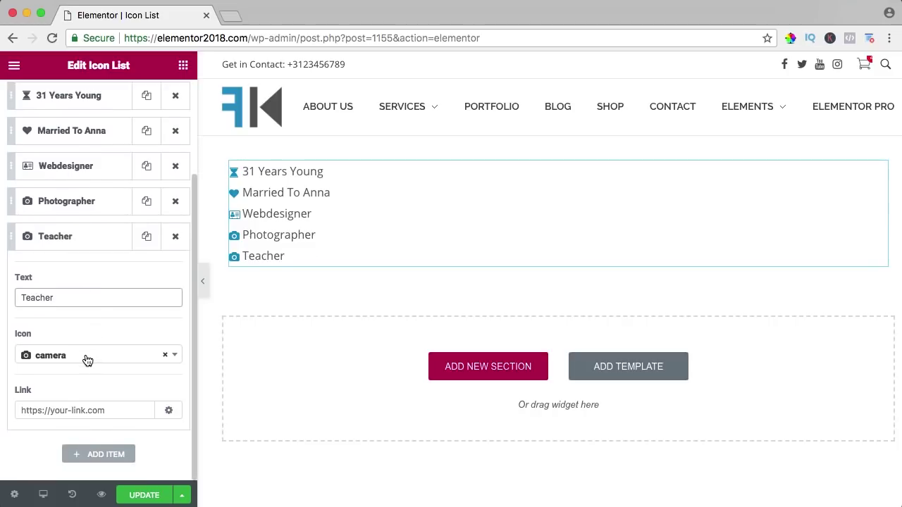
click(89, 360)
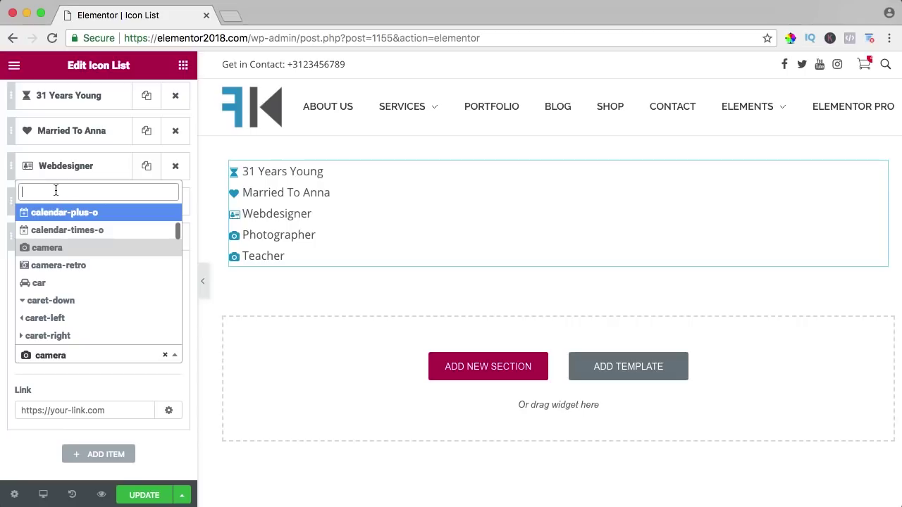
text(lec)
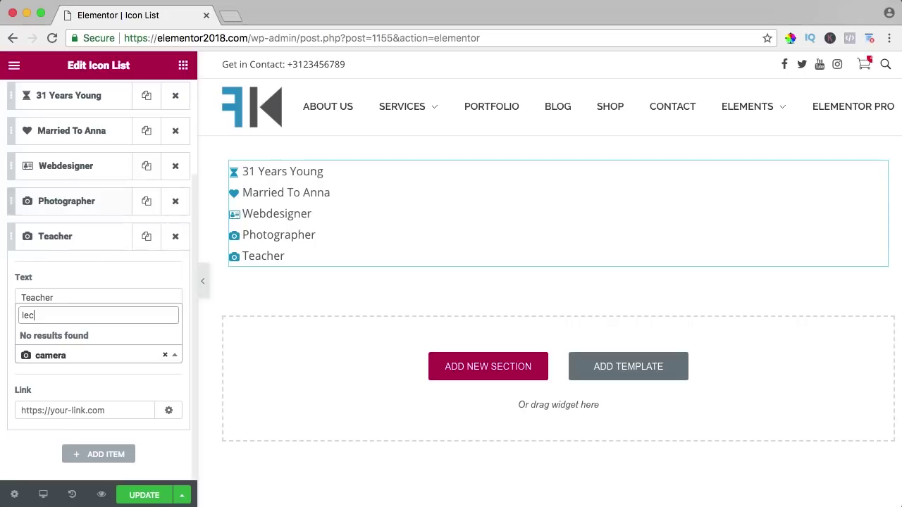
key(BackSpace)
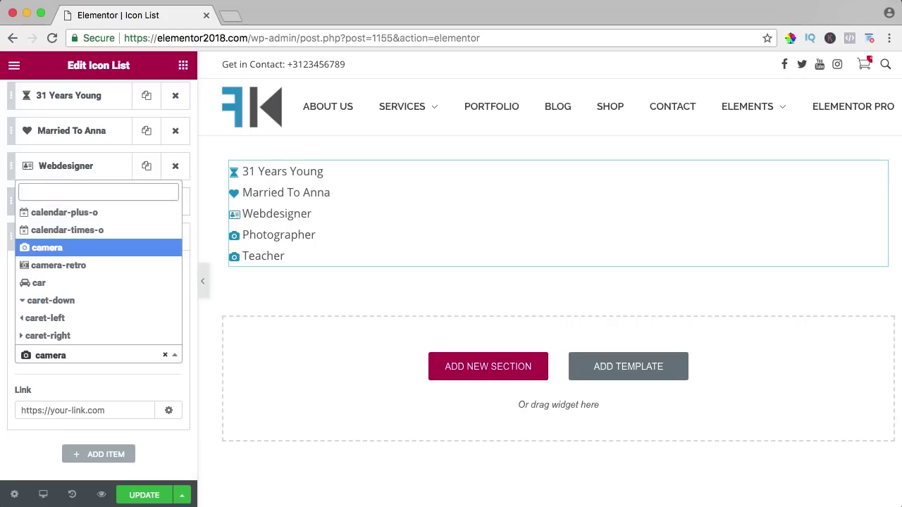
text(gra)
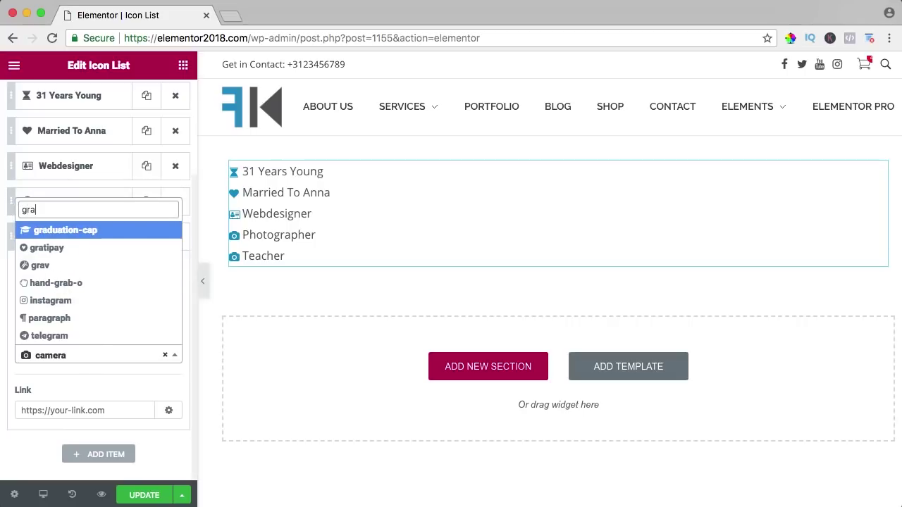
key(Return)
click(71, 240)
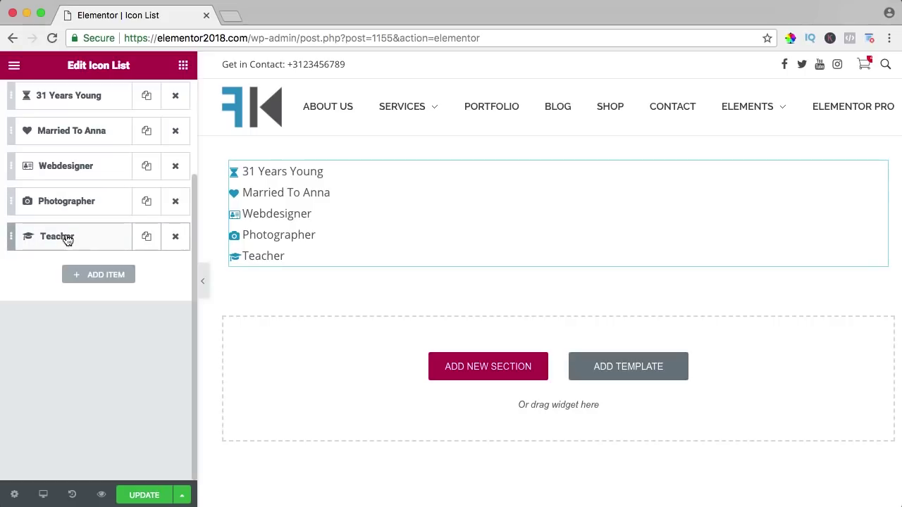
- Add a new item at the end of the list and set its text to "Soon To Be Dad"
click(98, 274)
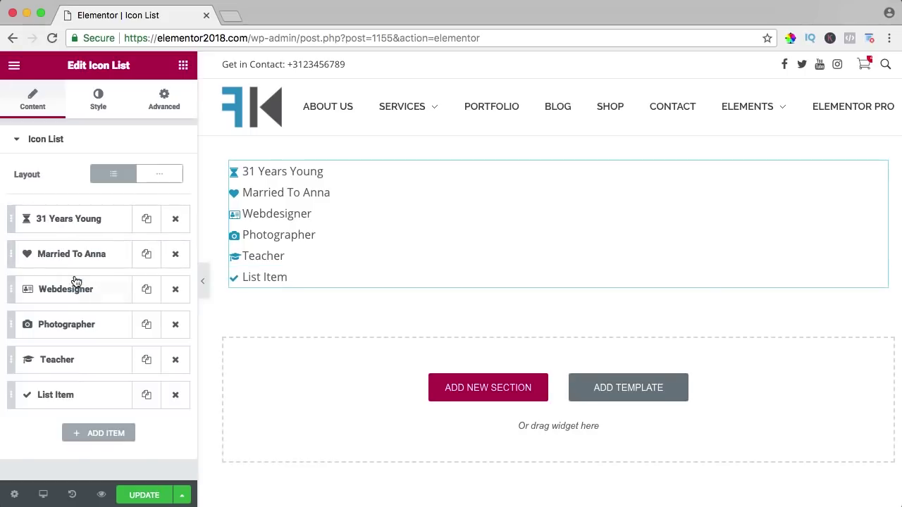
click(90, 398)
scroll(101, 378, down, 2)
drag(38, 297, 71, 297)
text(Soon To Be Dad)
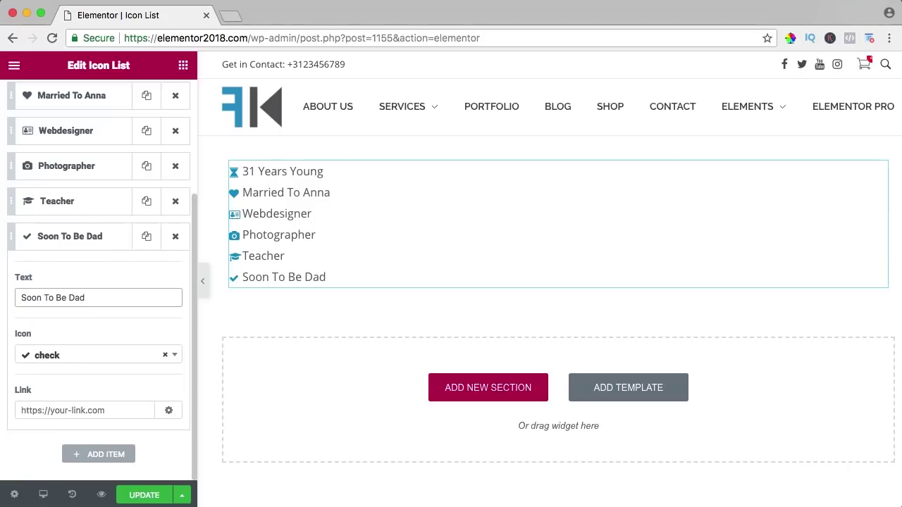
- Set the "Soon To Be Dad" item's icon to child and collapse the item
click(73, 359)
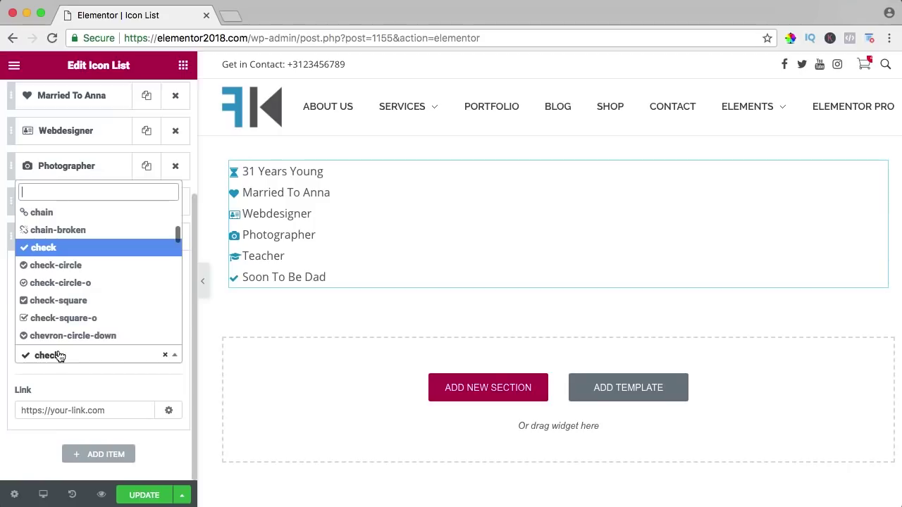
scroll(101, 277, down, 5)
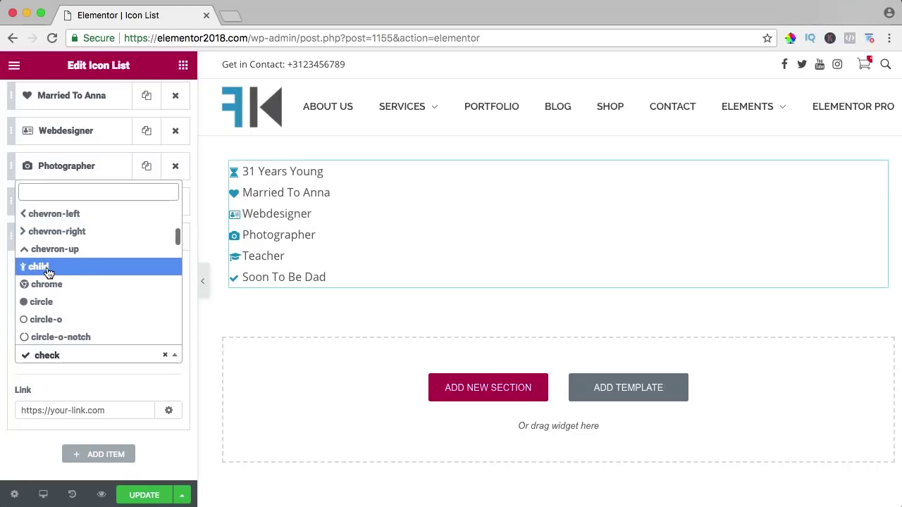
click(48, 272)
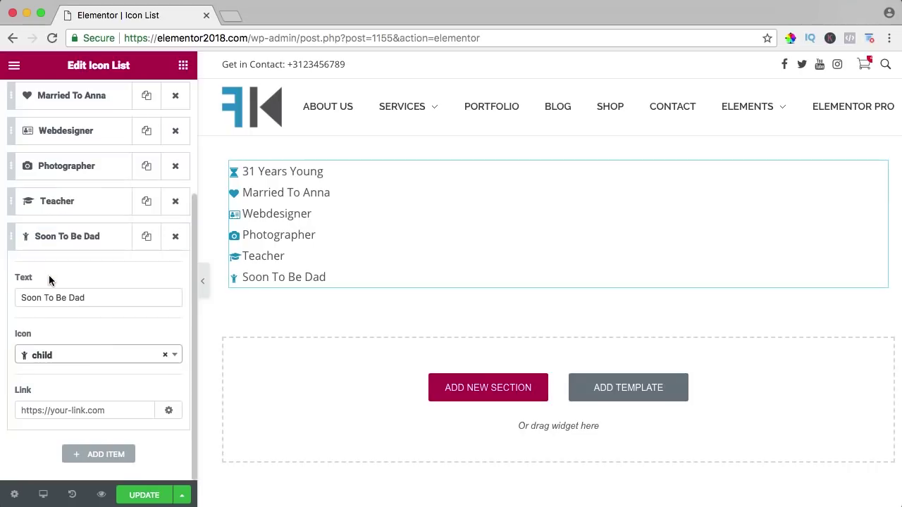
click(69, 238)
- Try the inline layout for the icon list and switch back to the default layout
scroll(32, 204, up, 5)
click(170, 175)
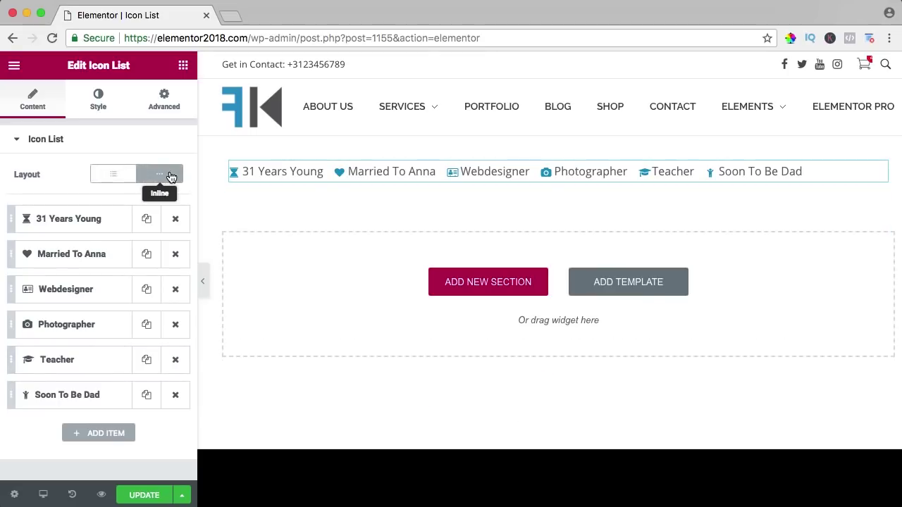
click(117, 179)
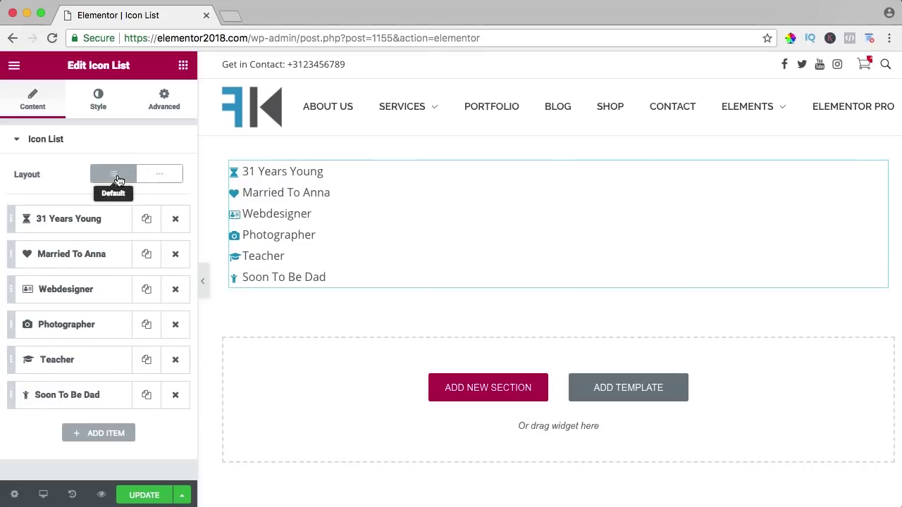
- Preview the page with the icon list in a new browser tab and return to the editor
click(102, 494)
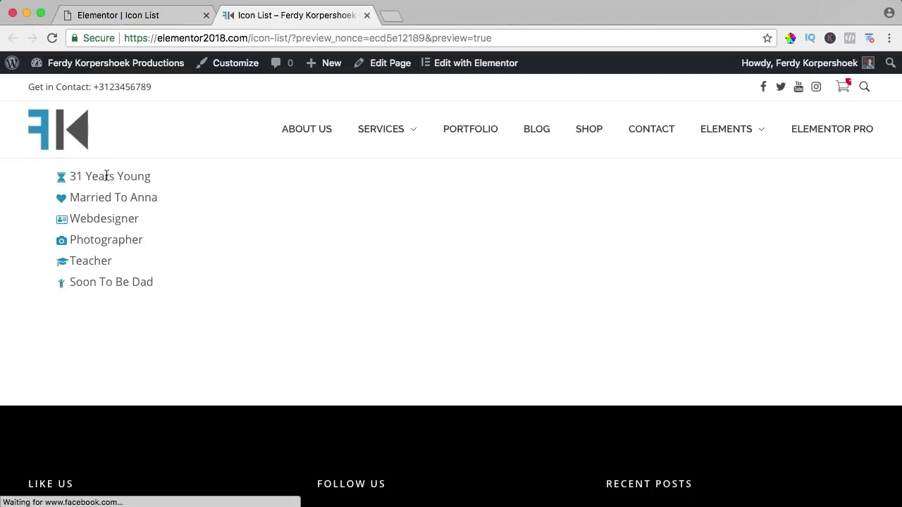
click(170, 16)
- Set the space between list items to 22 and align the list left after trying centre and right alignment
click(99, 103)
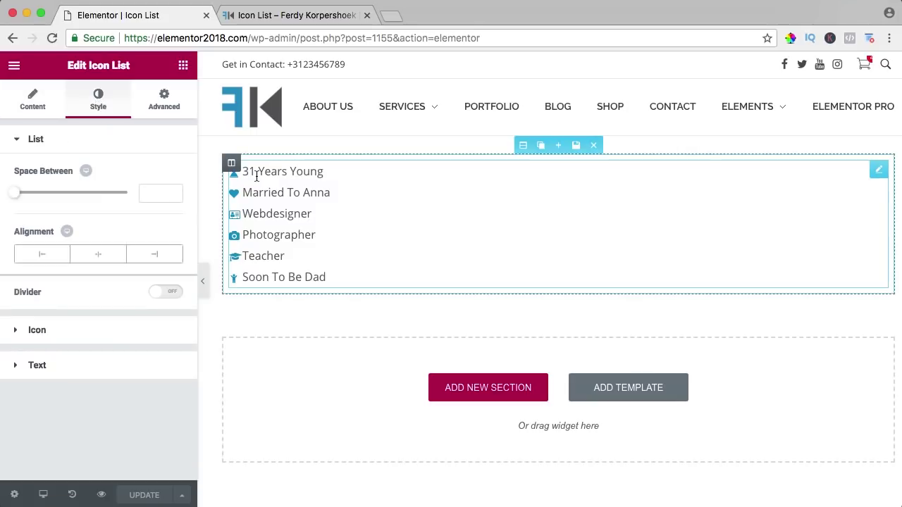
drag(18, 198, 68, 202)
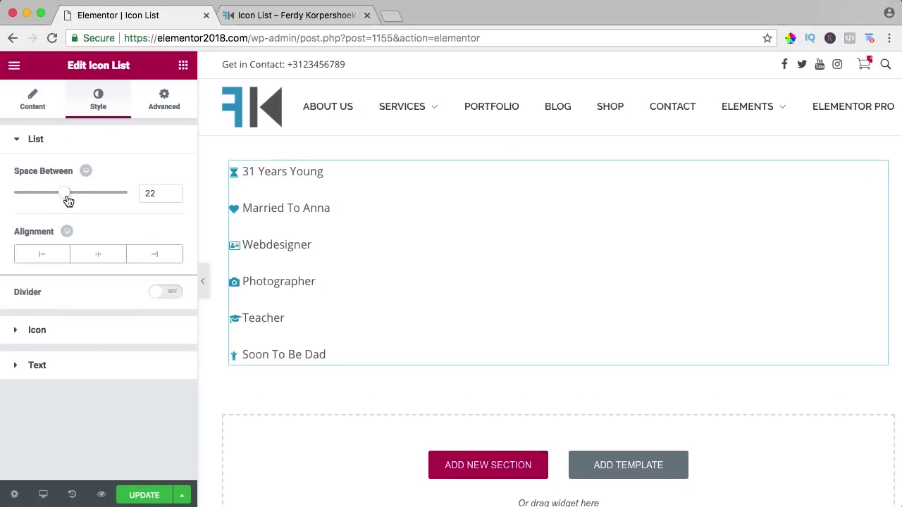
click(50, 255)
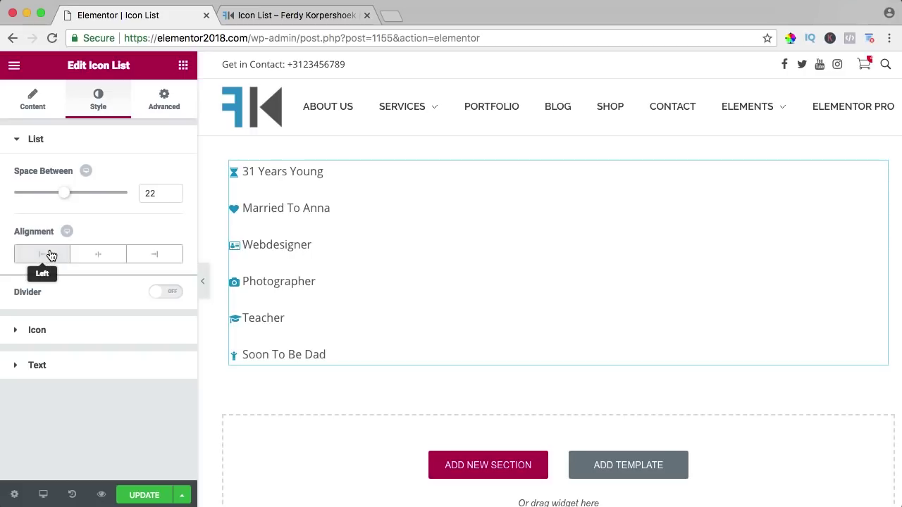
click(101, 258)
click(151, 257)
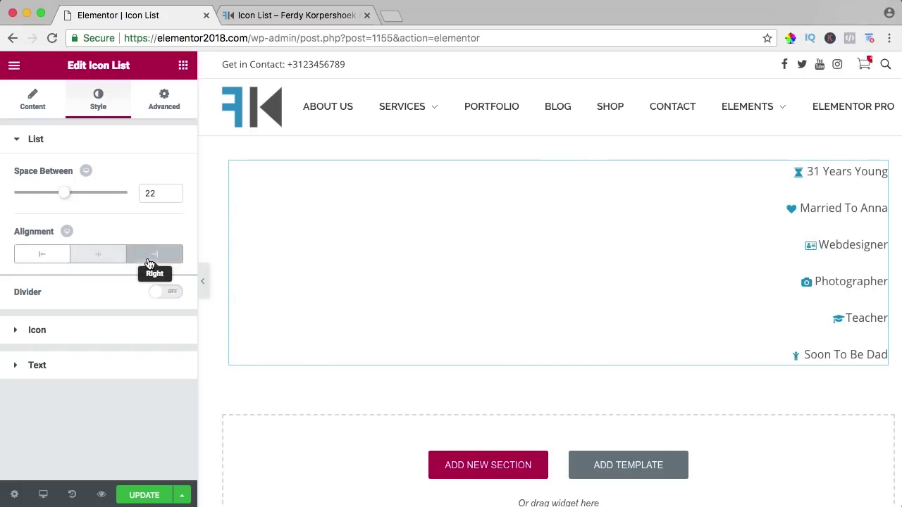
click(47, 257)
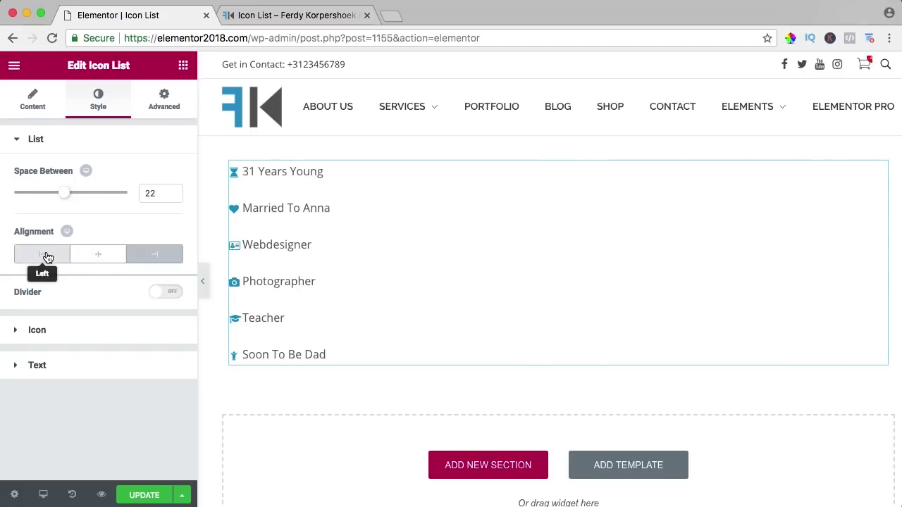
- Turn on the divider between list items with the Dotted style and a weight of 4
click(164, 293)
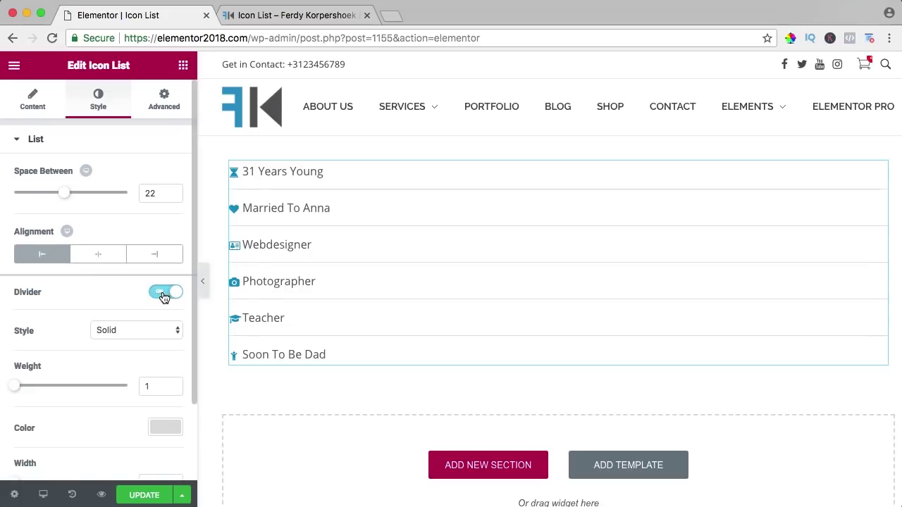
click(123, 332)
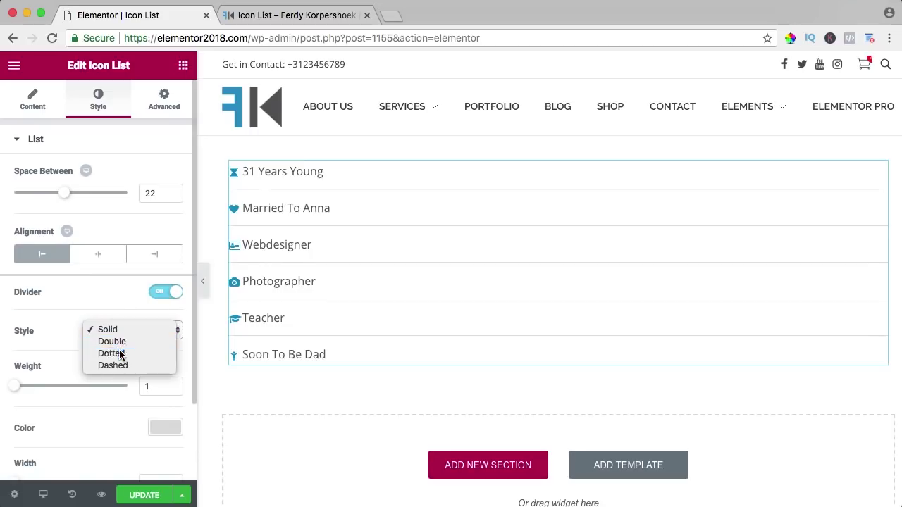
click(121, 354)
drag(19, 386, 55, 386)
- Set the divider's color to the medium blue preset swatch and its width to 19
click(151, 428)
scroll(98, 431, down, 3)
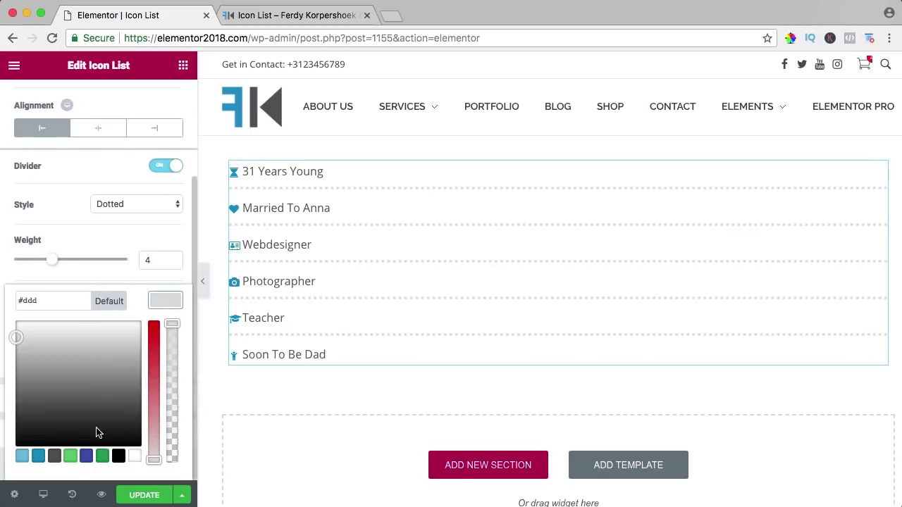
click(38, 456)
click(165, 301)
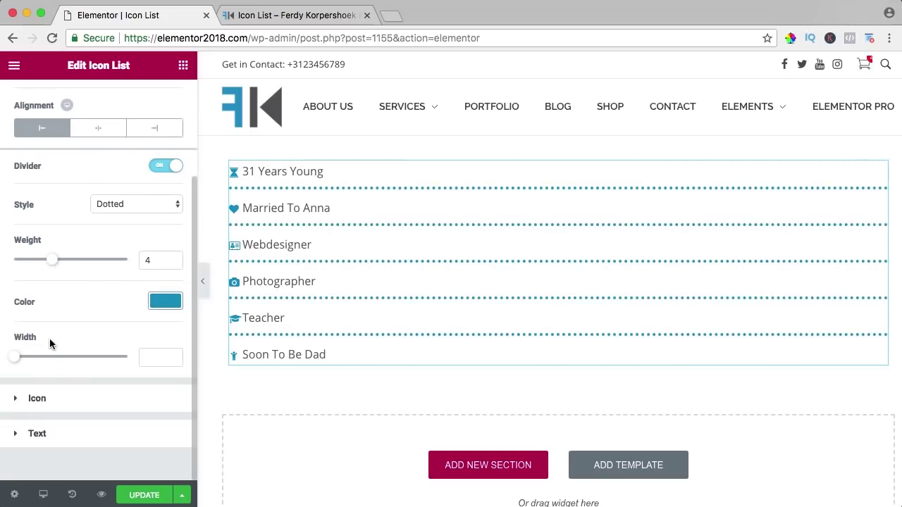
drag(25, 350, 38, 365)
- Review the divider's line style options and turn the divider off
click(136, 241)
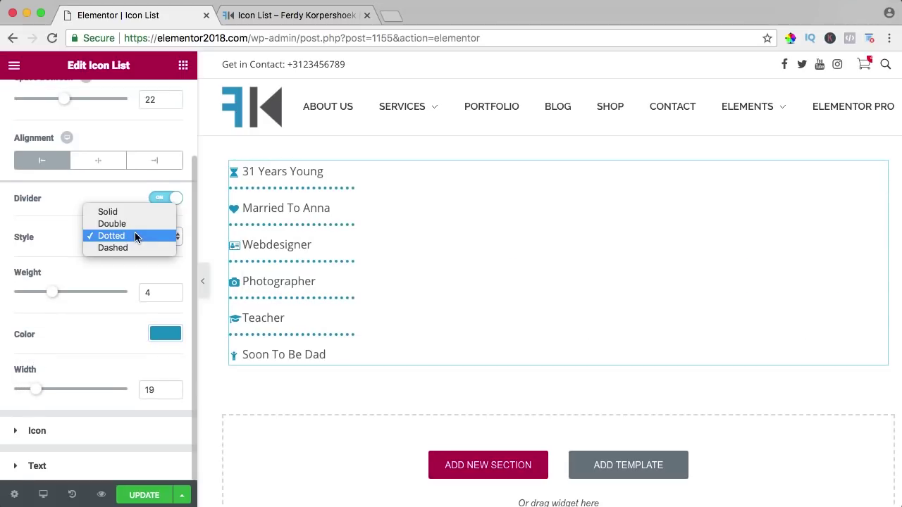
click(127, 212)
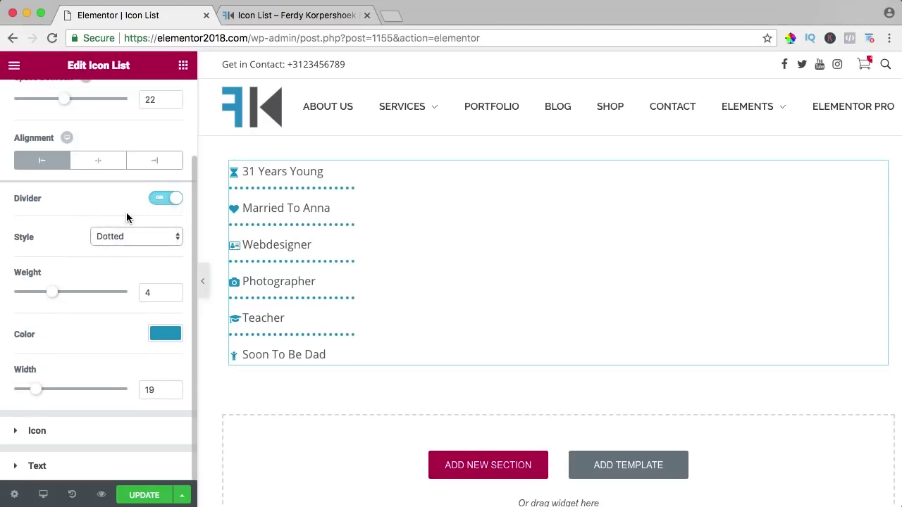
click(161, 201)
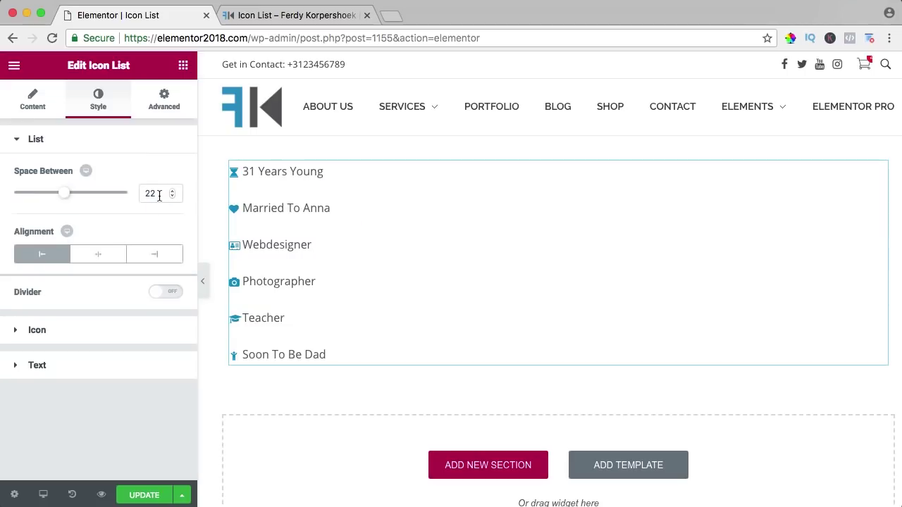
- Set the list icons' size to 45 and their color to the light green preset swatch #61ce70
click(42, 334)
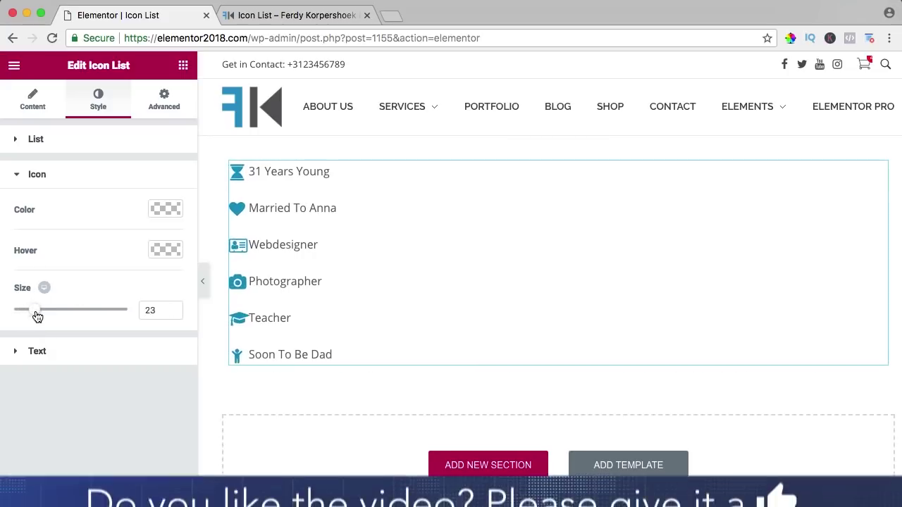
drag(38, 316, 65, 319)
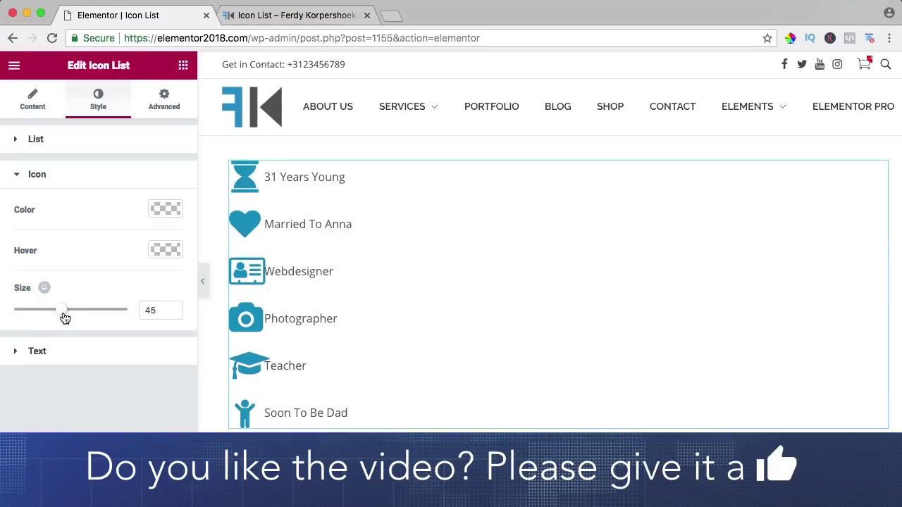
click(162, 211)
click(69, 365)
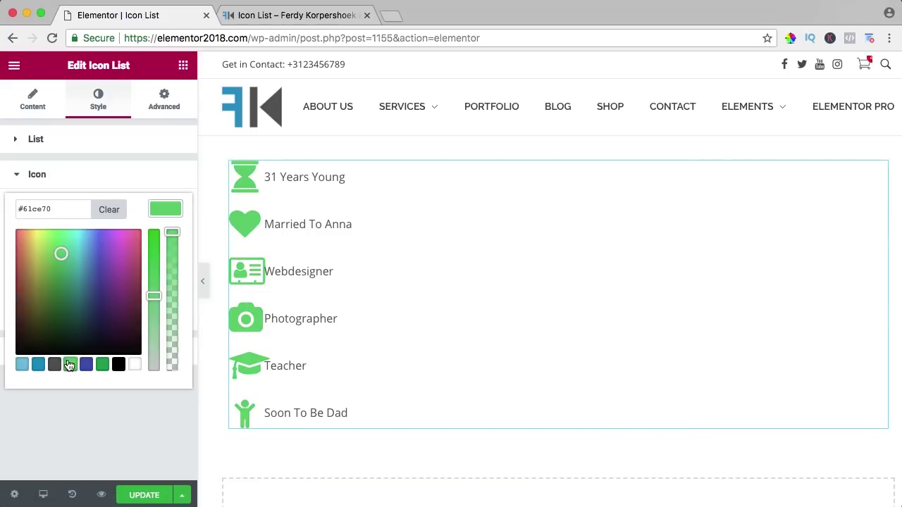
click(163, 212)
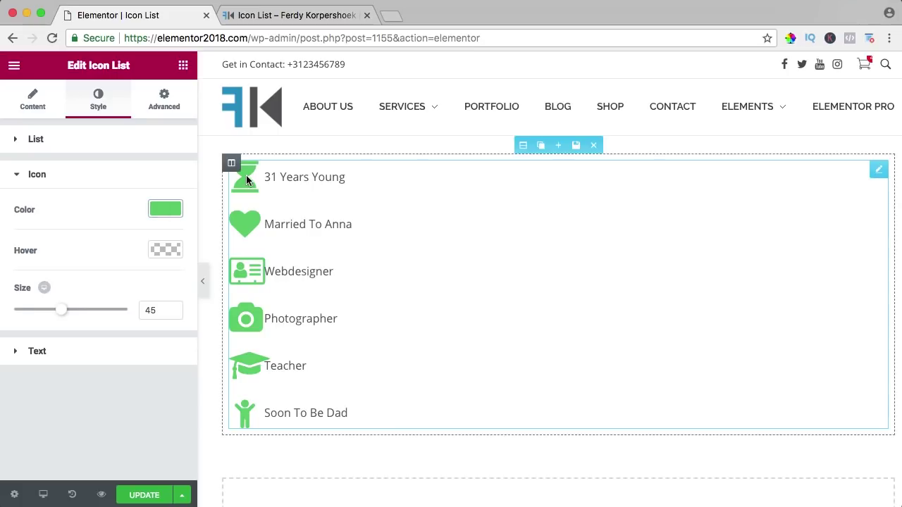
- Set the icons' hover color to the medium blue preset swatch #1f96c4
click(165, 251)
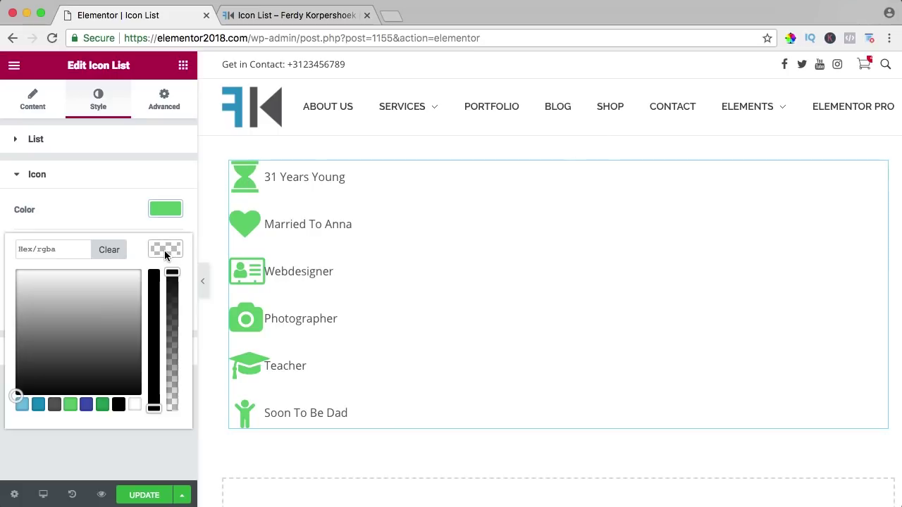
click(37, 405)
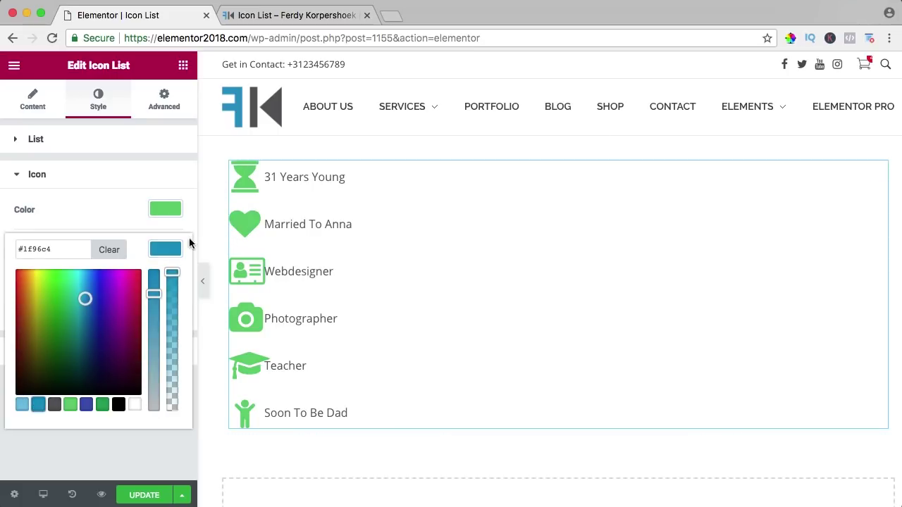
click(175, 249)
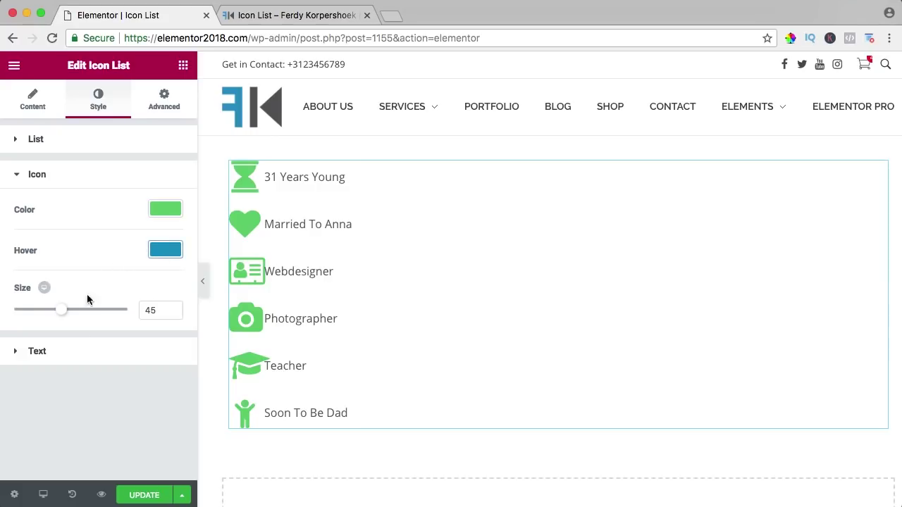
- Set the list text's hover color to the blue preset #1f96c4 and its text indent to 35
click(39, 351)
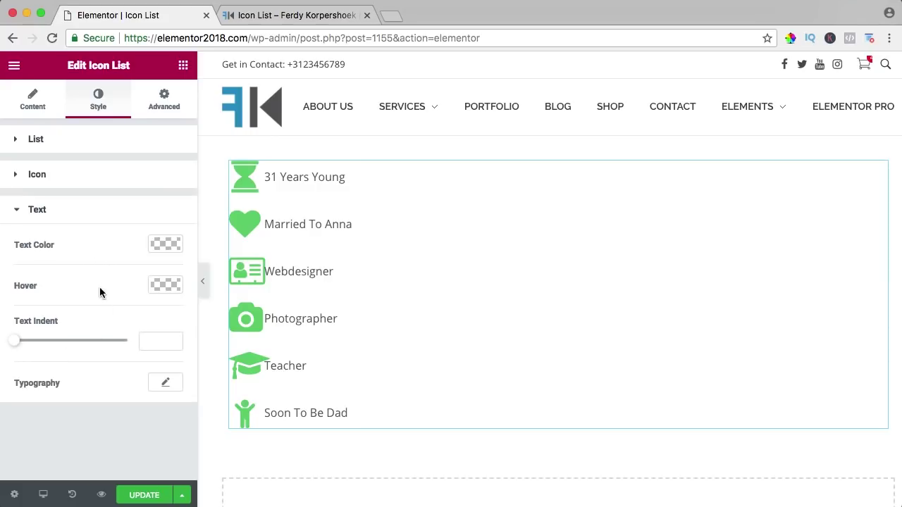
click(162, 286)
click(39, 439)
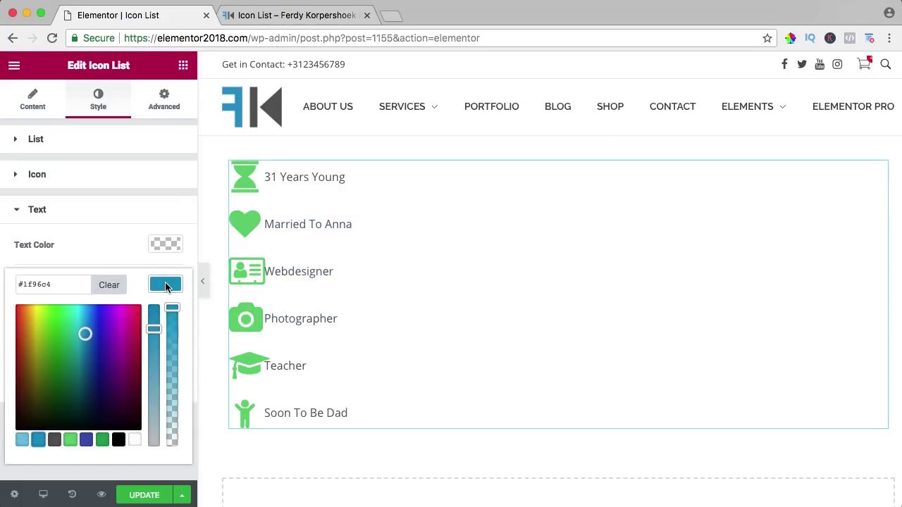
click(165, 286)
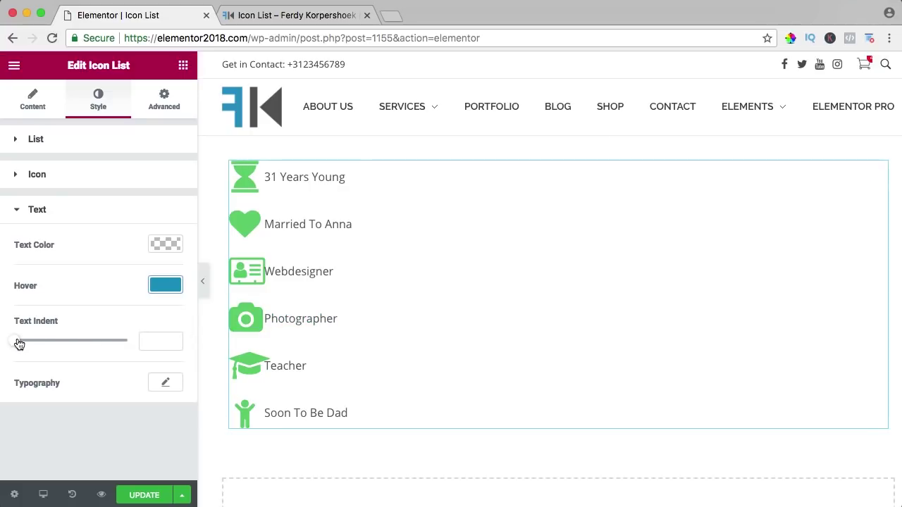
drag(19, 345, 97, 353)
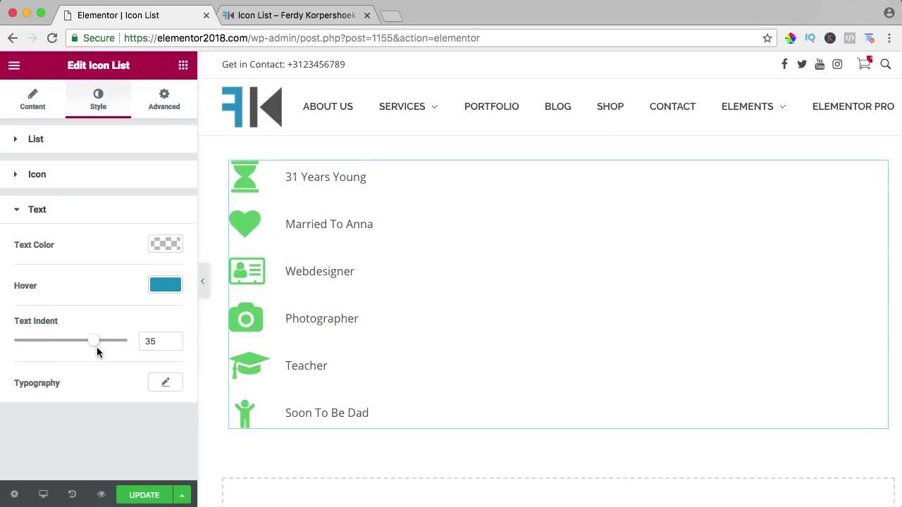
- Set the list text's typography to size 26 px with the Uppercase transform
click(165, 385)
scroll(127, 368, down, 5)
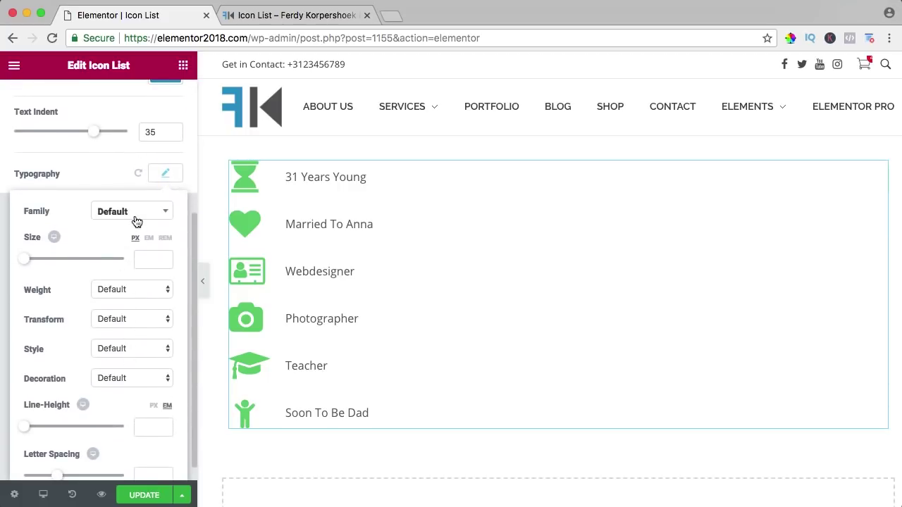
drag(28, 262, 37, 262)
click(123, 292)
click(68, 288)
click(124, 325)
click(118, 331)
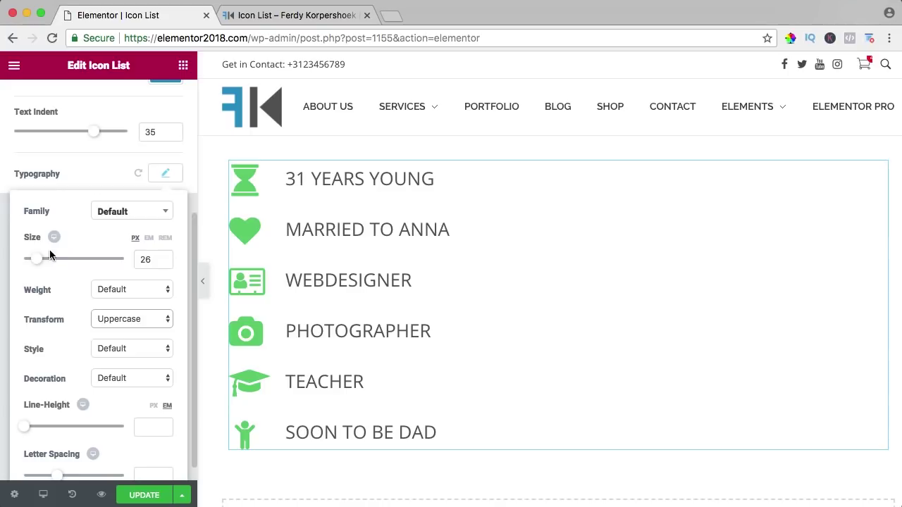
click(71, 185)
- Reduce the list's text indent to 27
scroll(71, 181, up, 1)
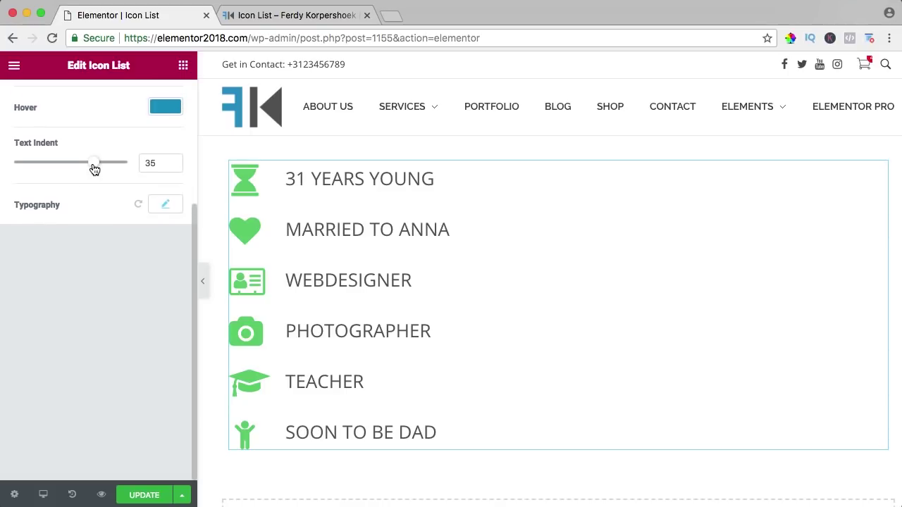
click(92, 162)
scroll(95, 165, up, 5)
key(Down)
key(Down)
key(Down)
key(Down)
key(Down)
key(Down)
key(Down)
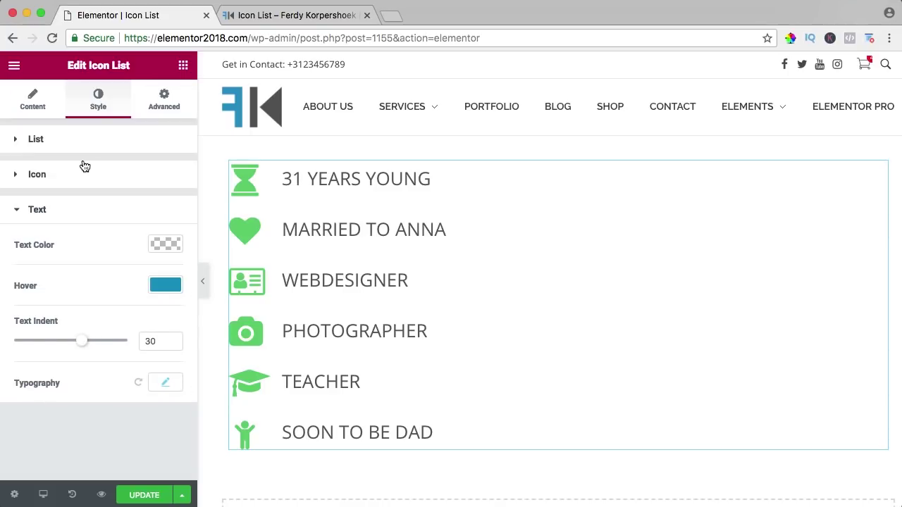
- Update the page and reload its live preview in the other browser tab
click(144, 494)
click(275, 10)
key(super+r)
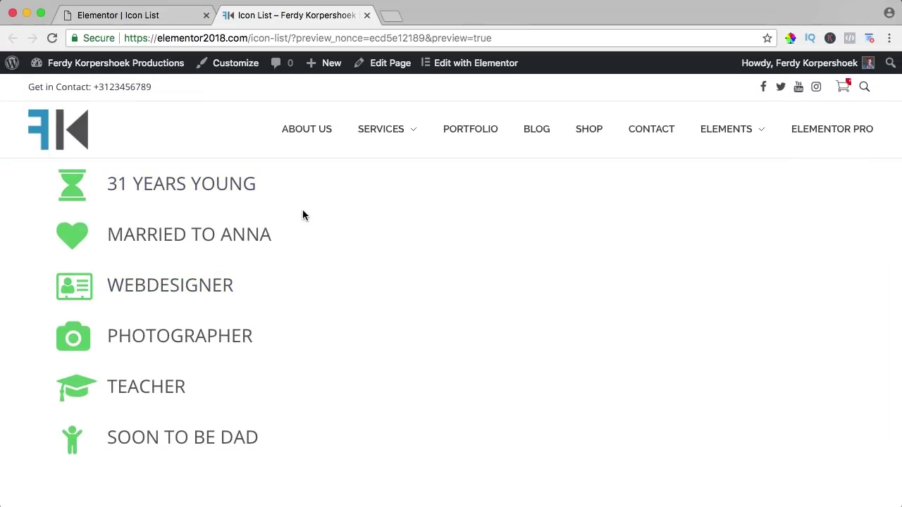
- Back in the Elementor editor, stretch the list's section to full width and give it a minimum height of 800 px
click(153, 22)
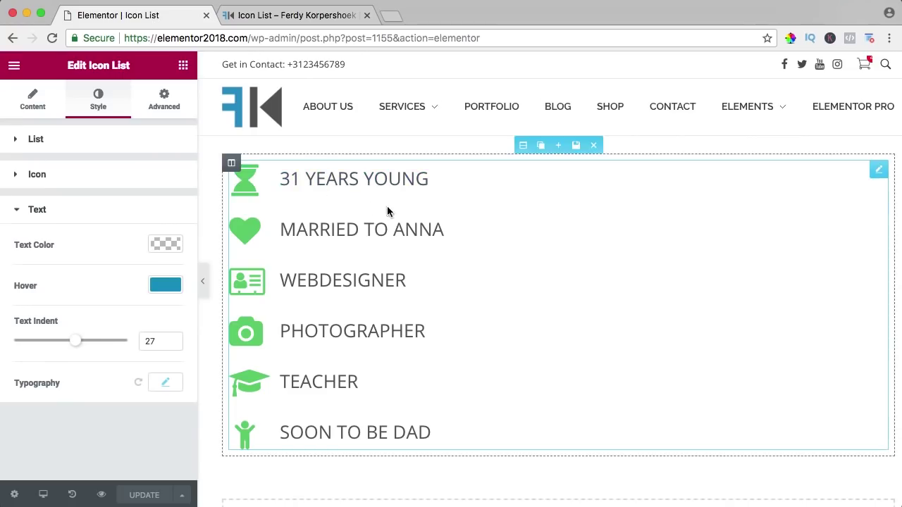
click(525, 146)
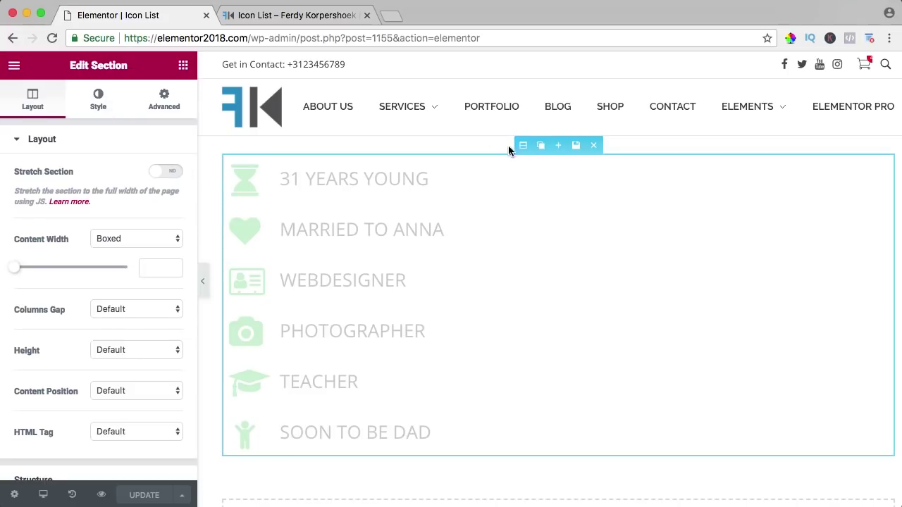
click(162, 172)
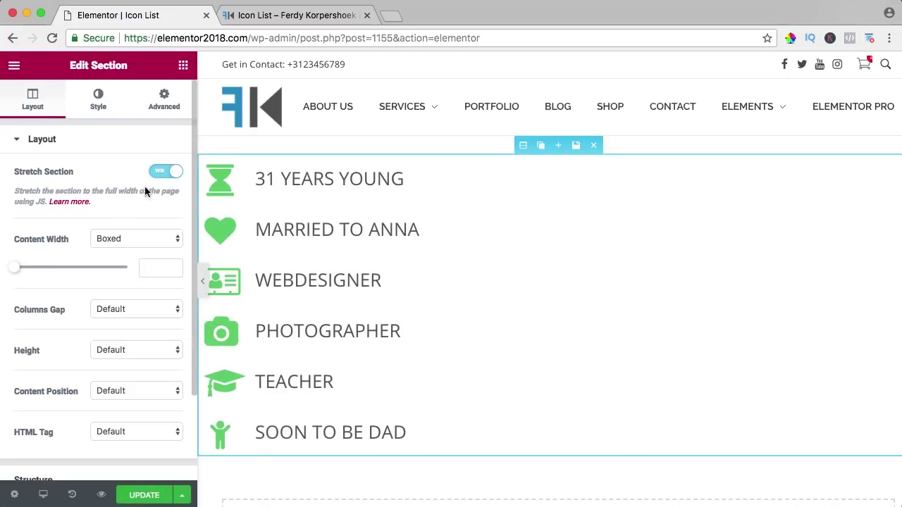
click(113, 351)
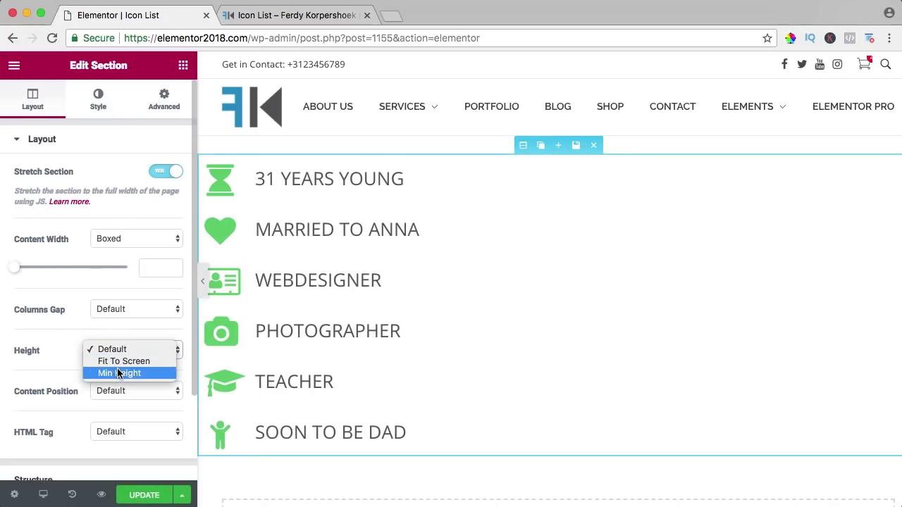
click(117, 373)
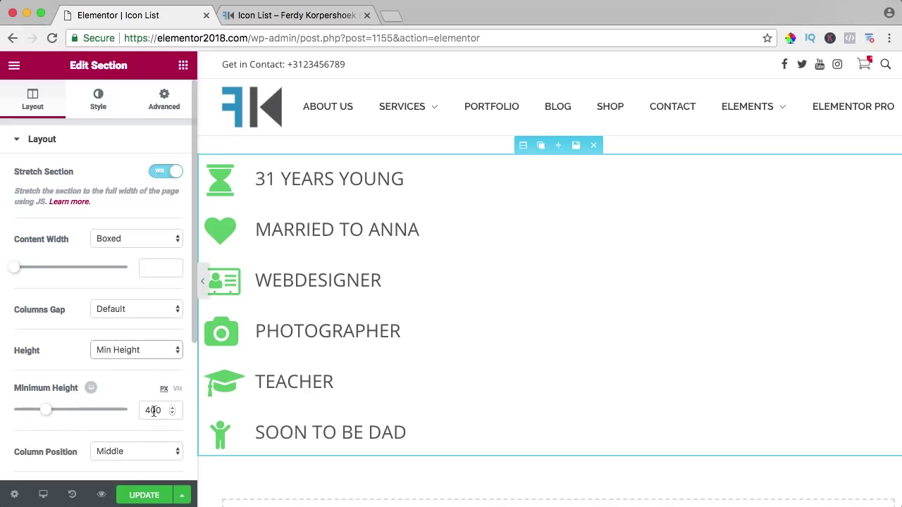
drag(153, 412, 131, 414)
text(8)
key(Tab)
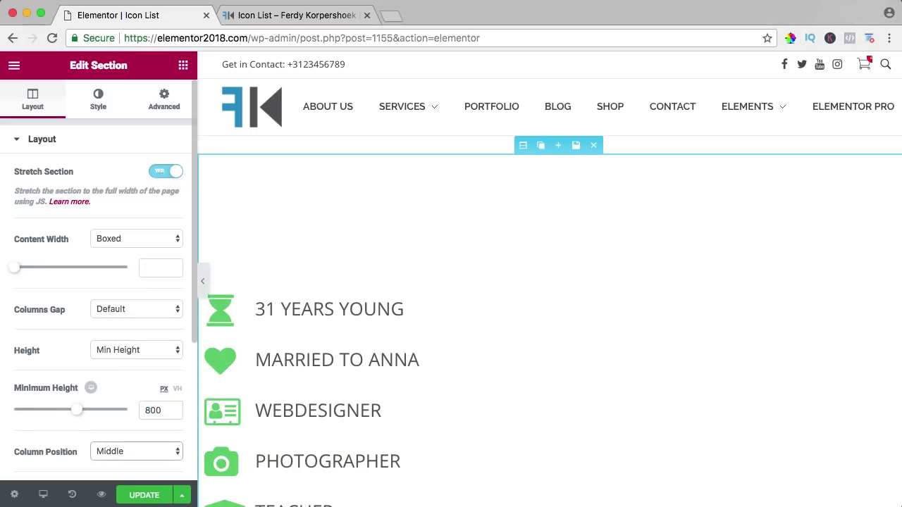
- Give the section a Classic background with the photo of the embracing couple from the media library
click(98, 103)
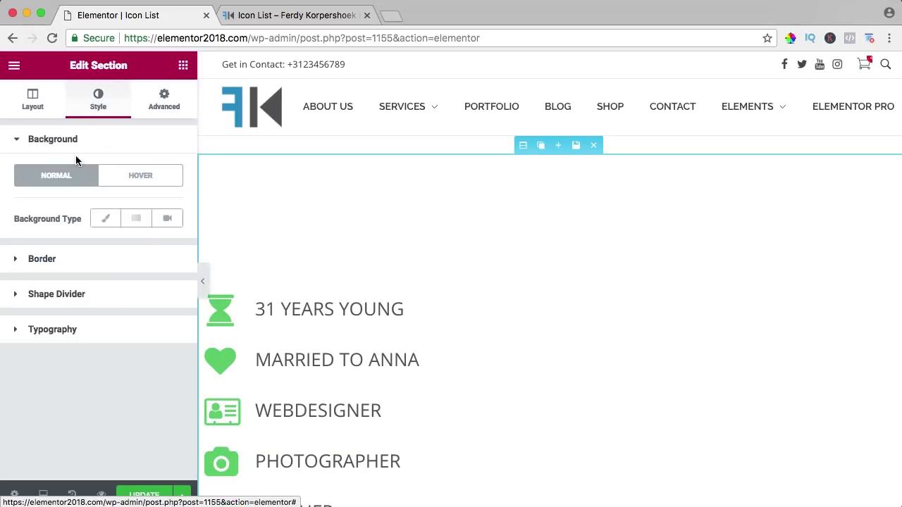
click(103, 224)
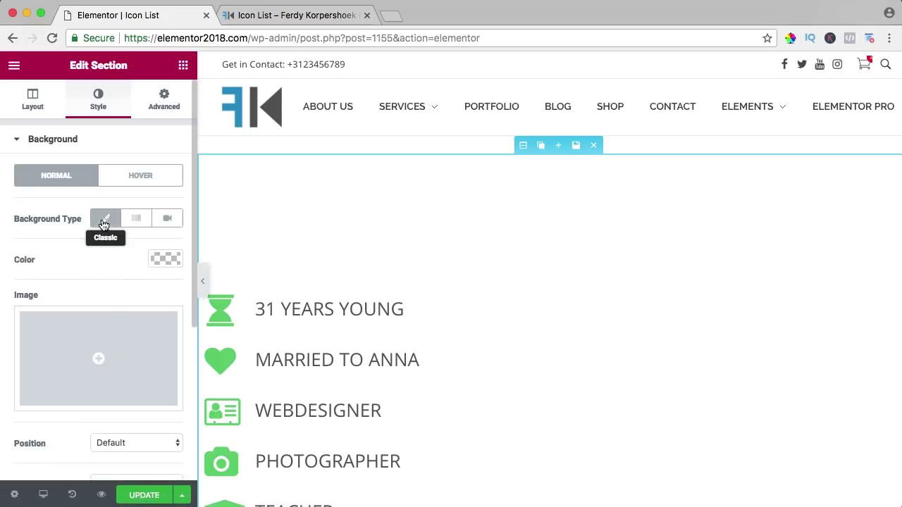
click(102, 336)
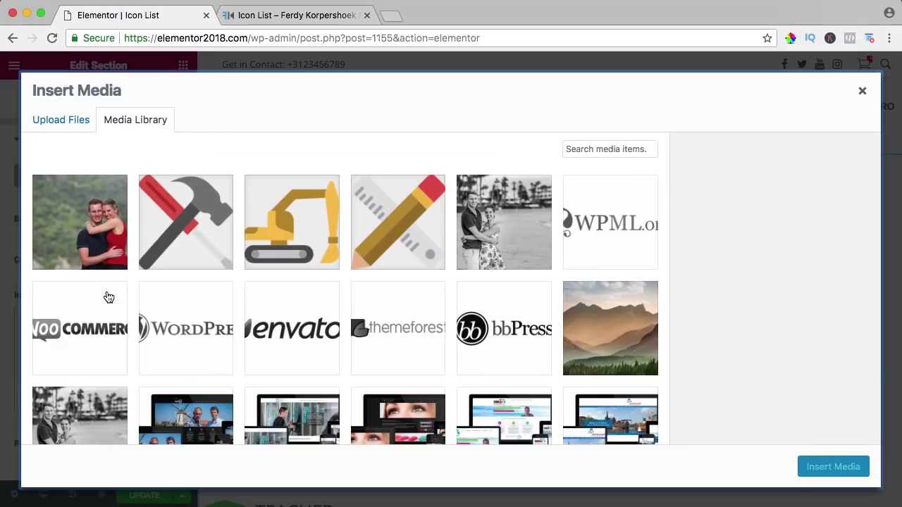
click(91, 216)
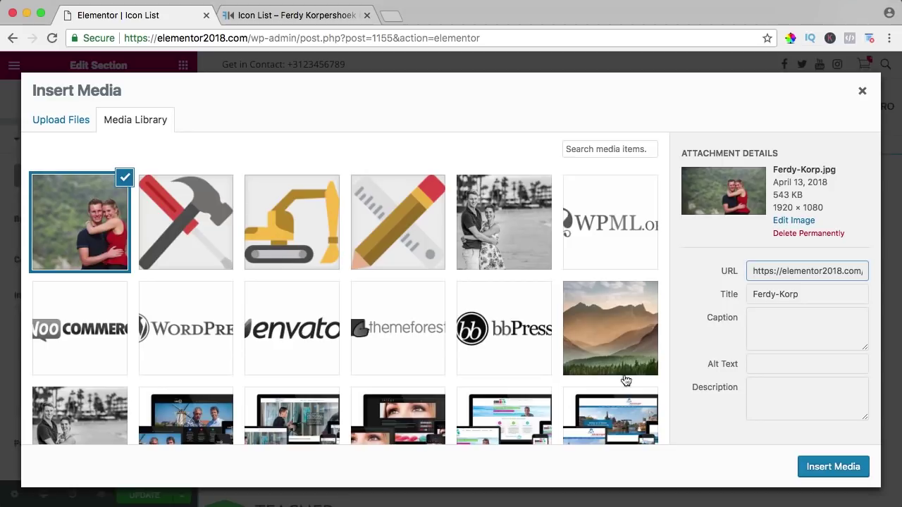
click(830, 465)
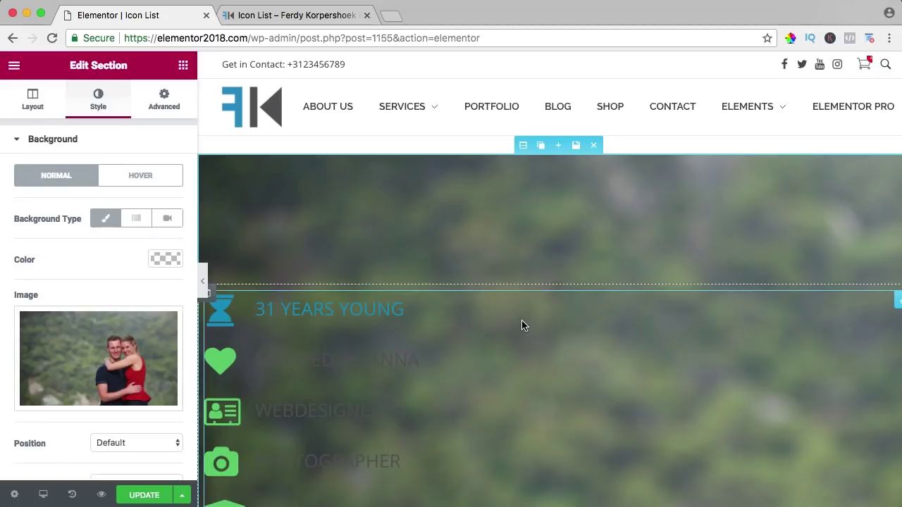
- Set the section background image's size to Cover and its position to Center Right
scroll(523, 313, down, 4)
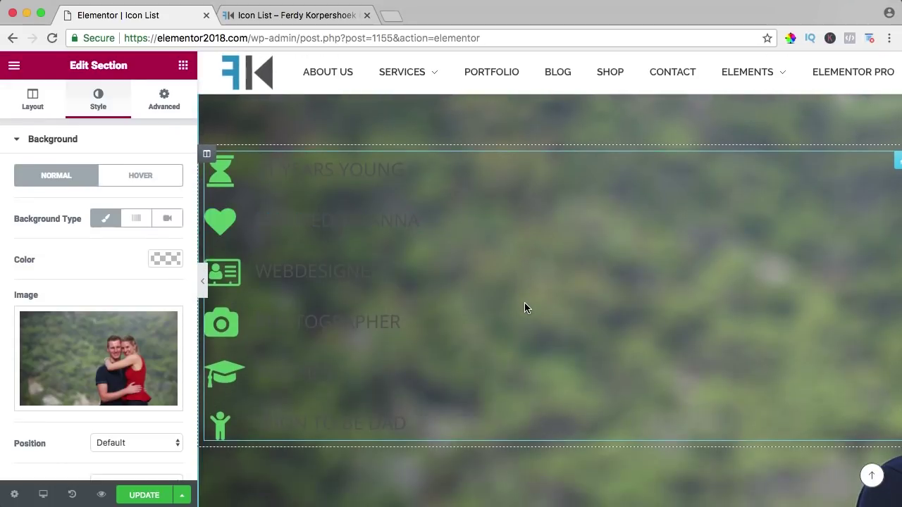
scroll(524, 308, down, 3)
scroll(219, 322, up, 3)
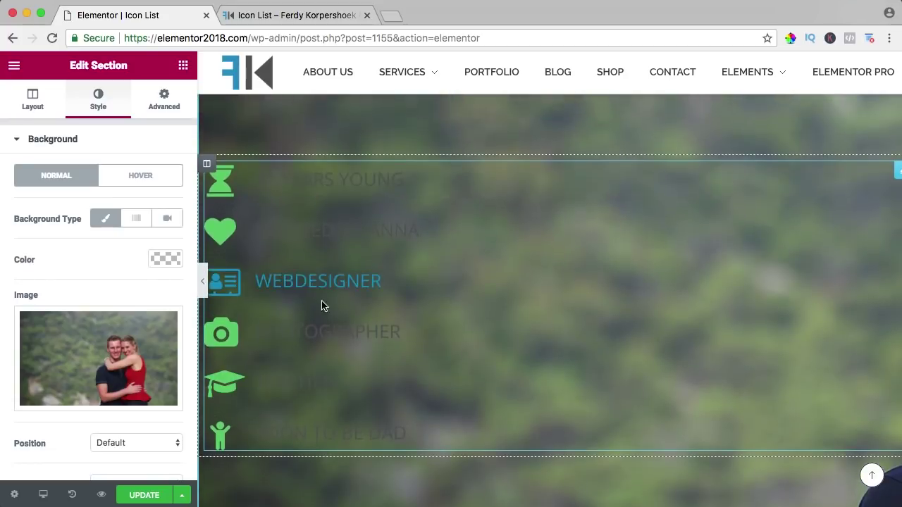
scroll(95, 348, down, 5)
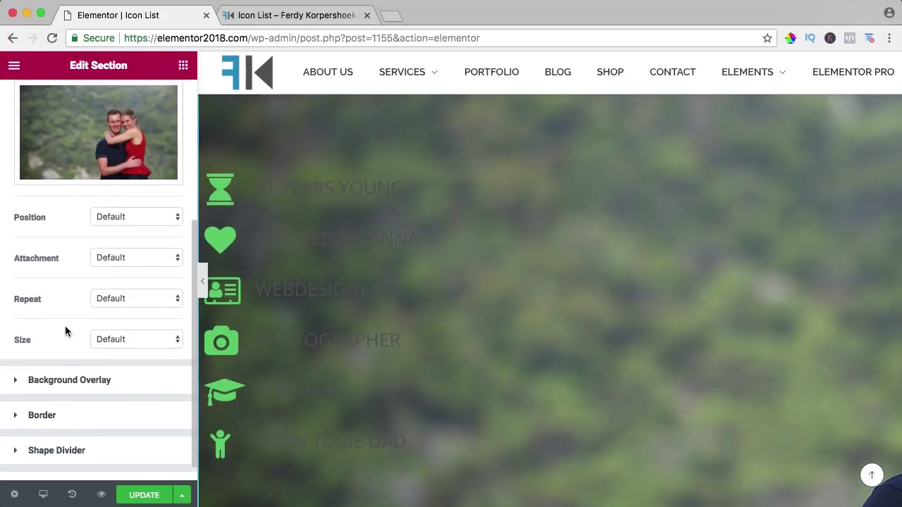
click(134, 340)
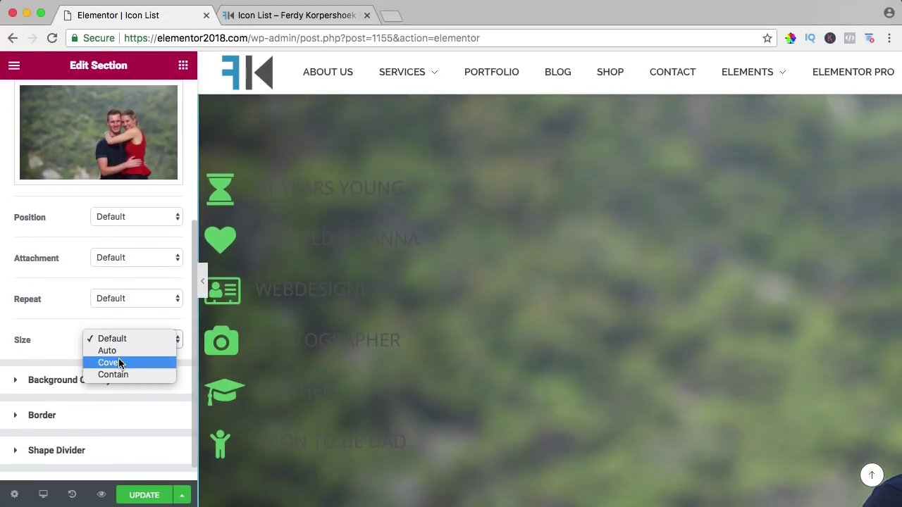
click(118, 358)
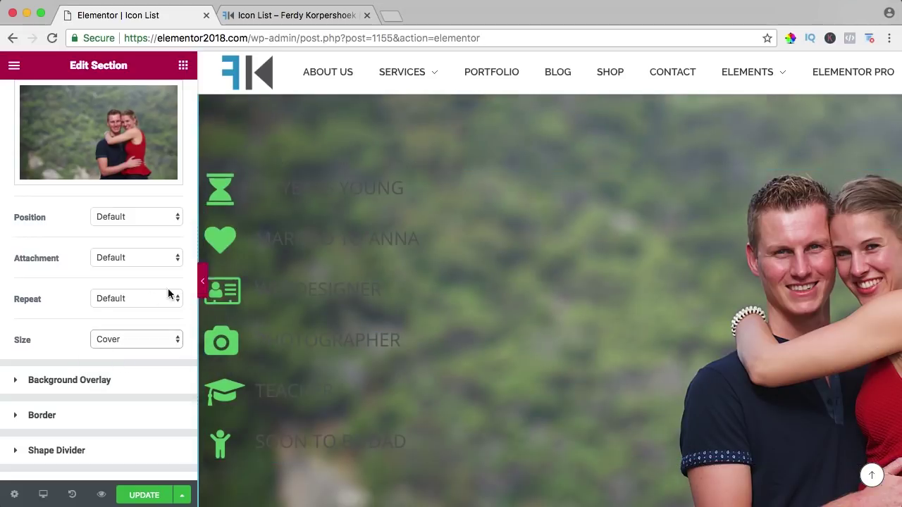
click(113, 218)
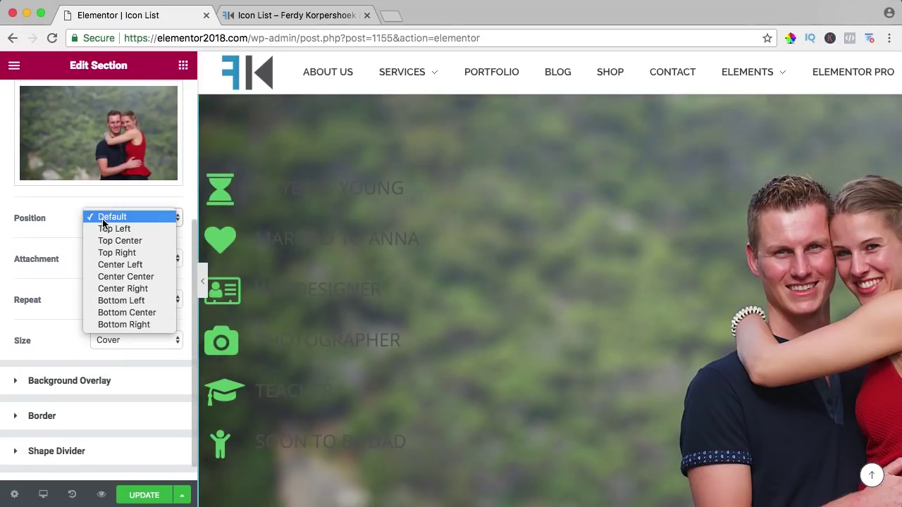
click(124, 289)
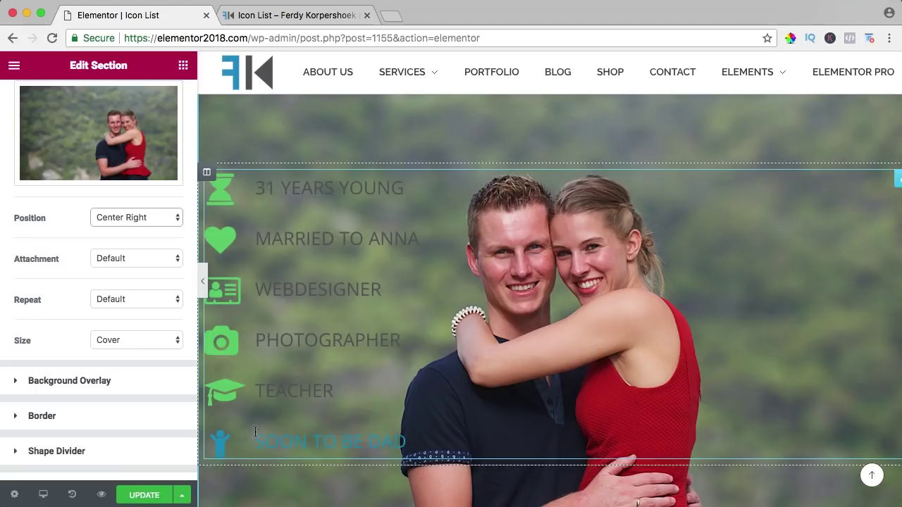
- Set the icon colour of the icon list to white (#ffffff)
click(358, 254)
click(96, 106)
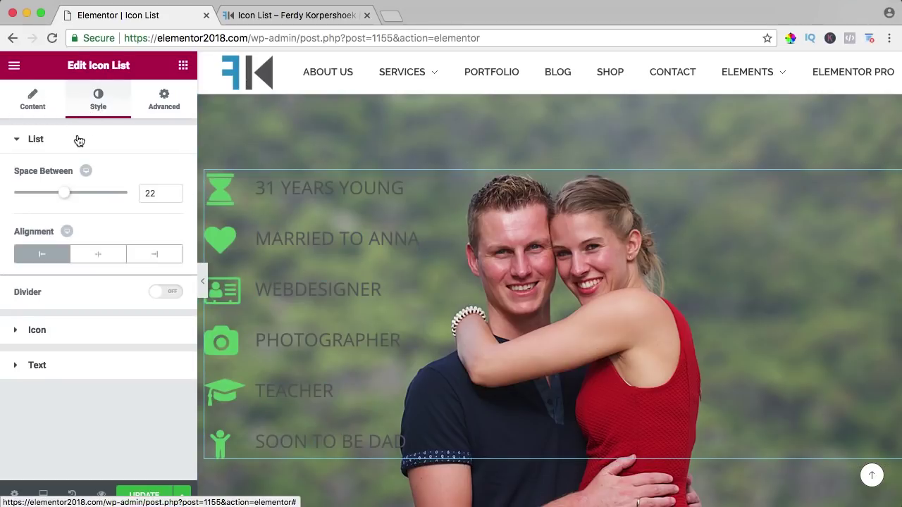
click(37, 331)
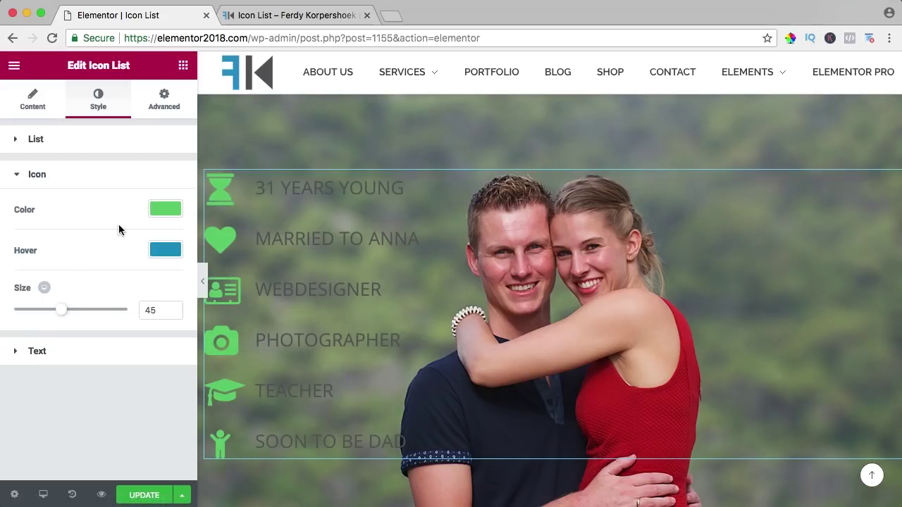
click(160, 209)
click(133, 364)
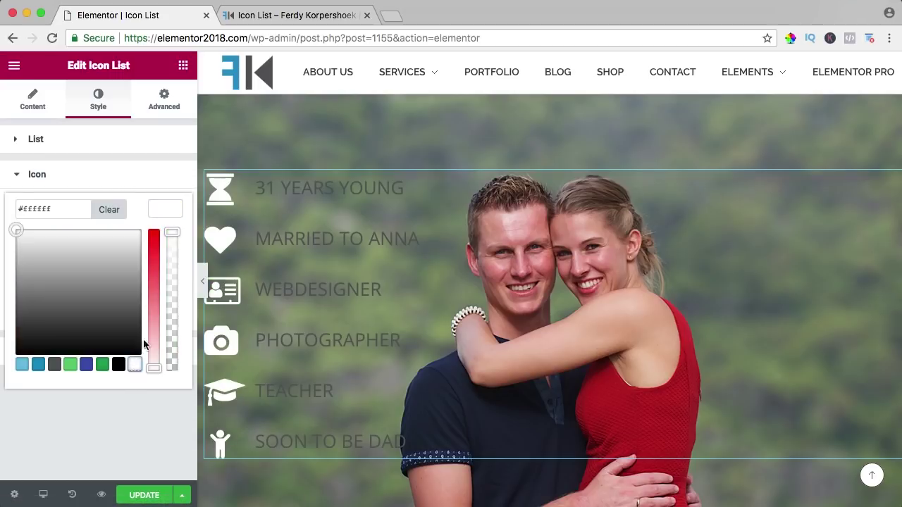
click(166, 210)
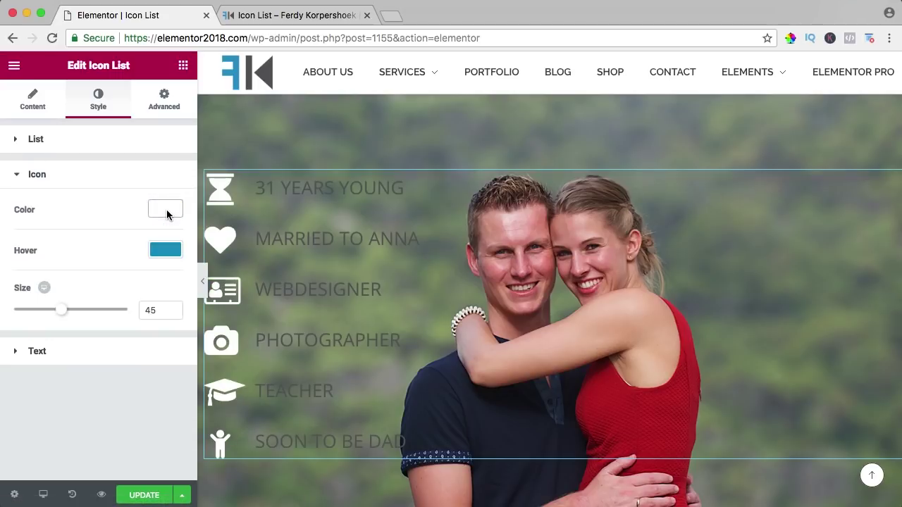
- Set the icon list's text colour to white and clear its text hover colour
click(47, 354)
click(166, 245)
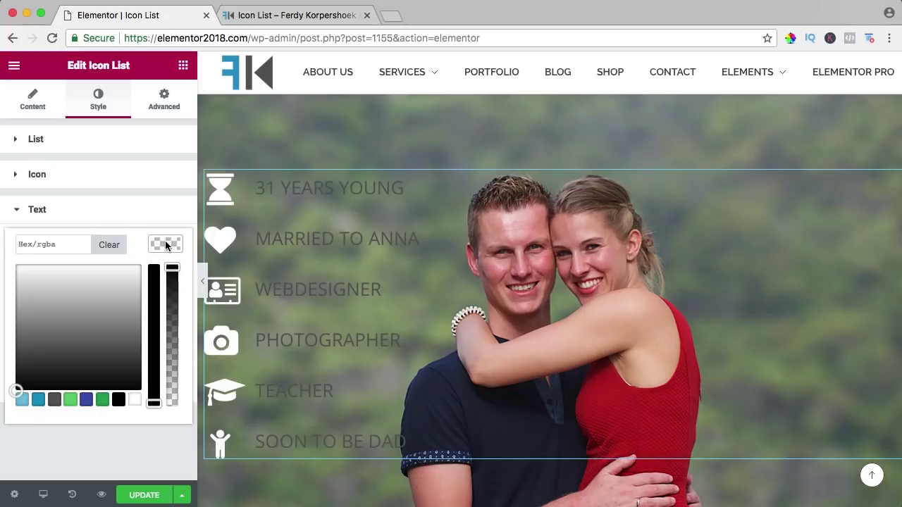
click(138, 400)
click(169, 251)
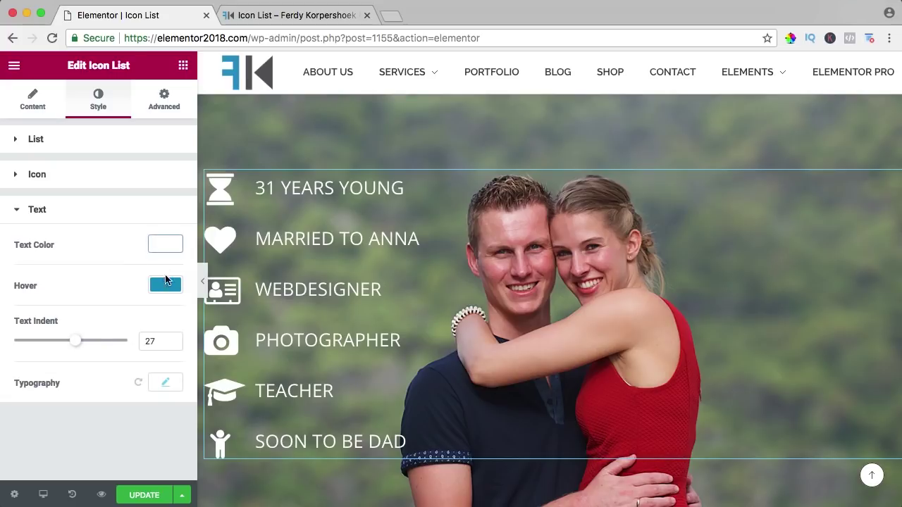
click(165, 284)
click(111, 285)
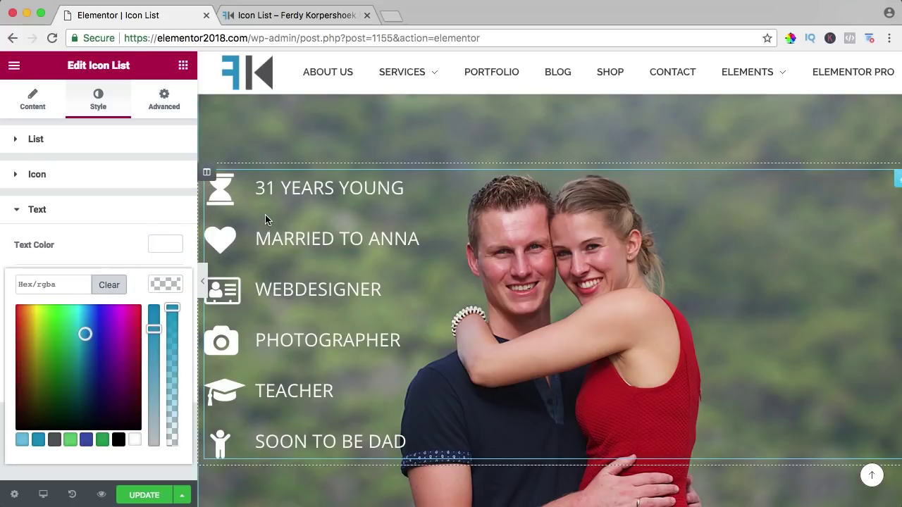
- Update the page, reload its live preview in the other browser tab and look over the white list on the photo
click(144, 495)
click(295, 15)
key(super+r)
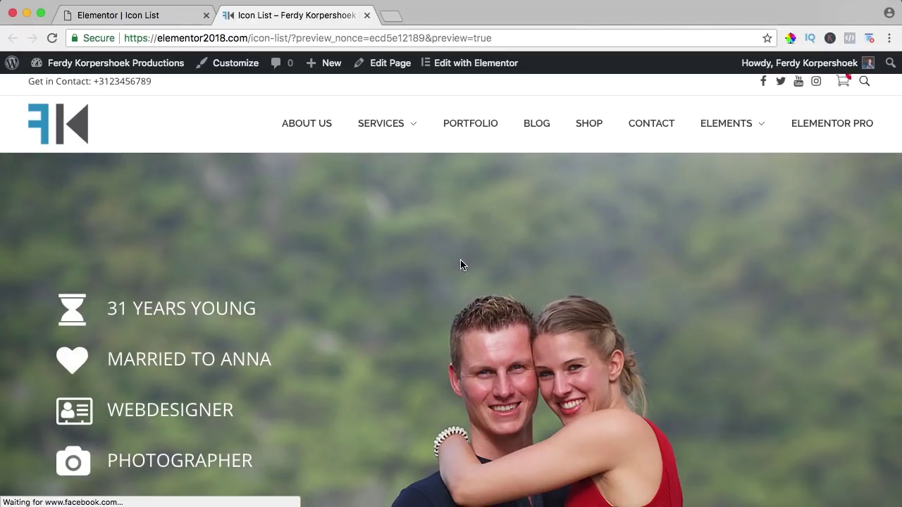
scroll(460, 262, down, 5)
scroll(460, 263, up, 3)
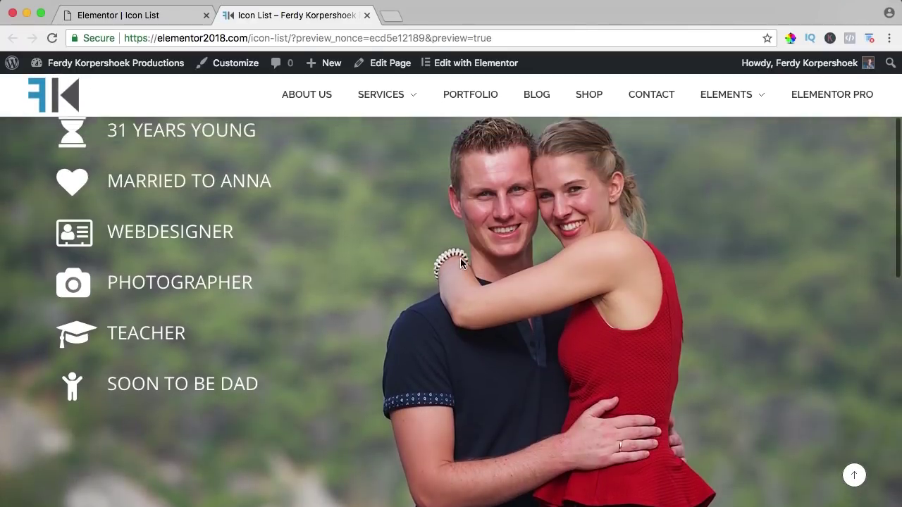
scroll(460, 262, up, 2)
- Back in the Elementor editor, set the section background image's attachment to Fixed
click(171, 15)
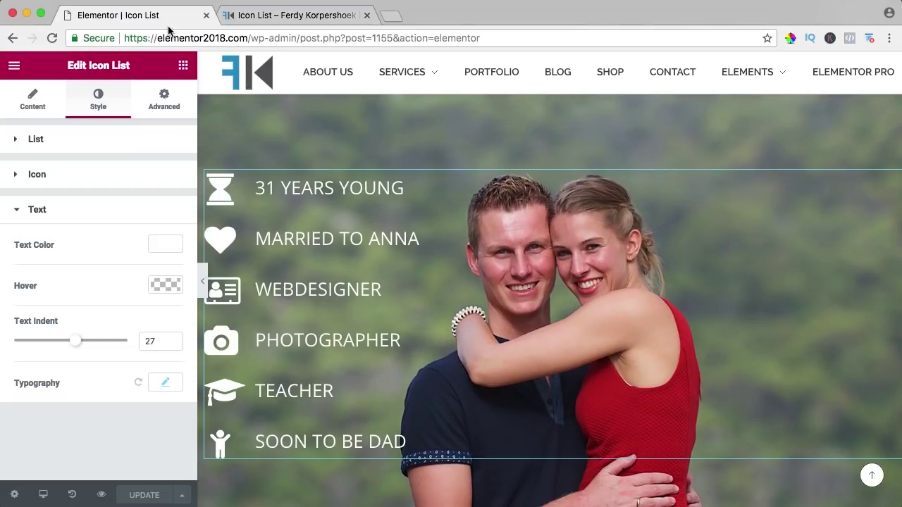
scroll(493, 218, up, 2)
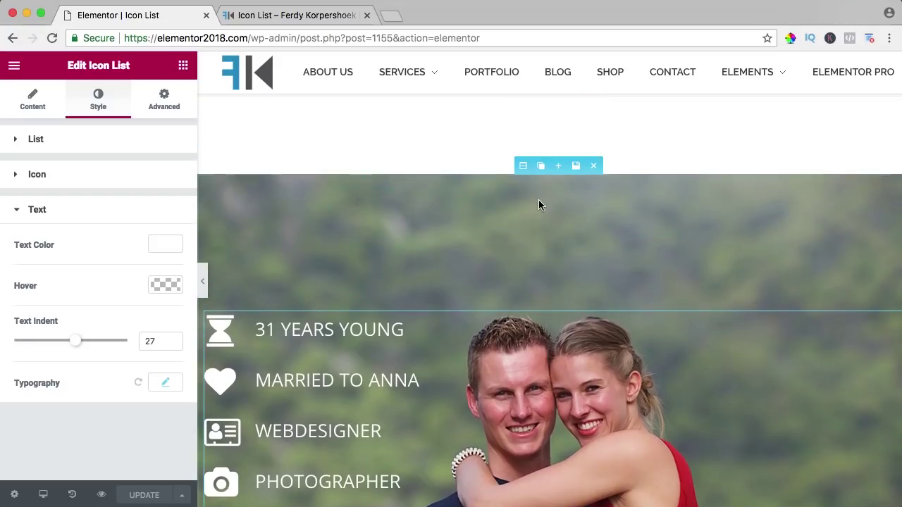
click(524, 168)
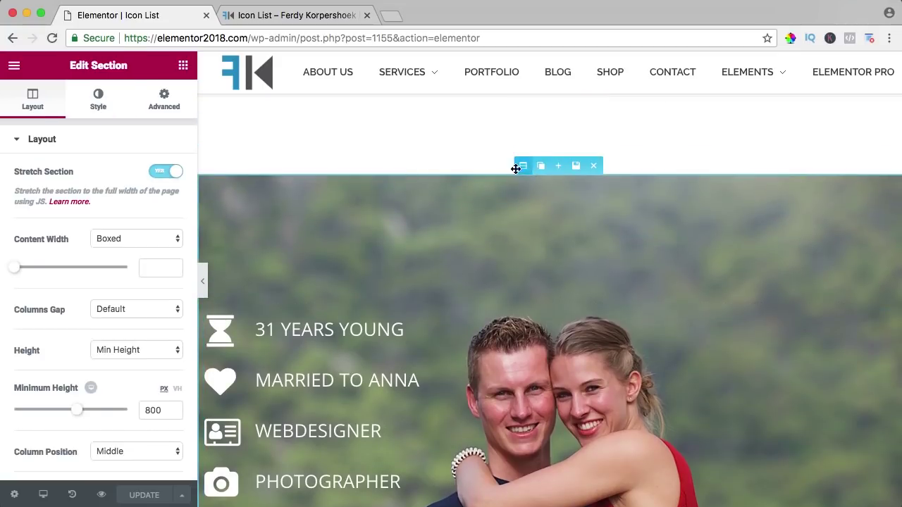
click(99, 103)
scroll(75, 235, down, 5)
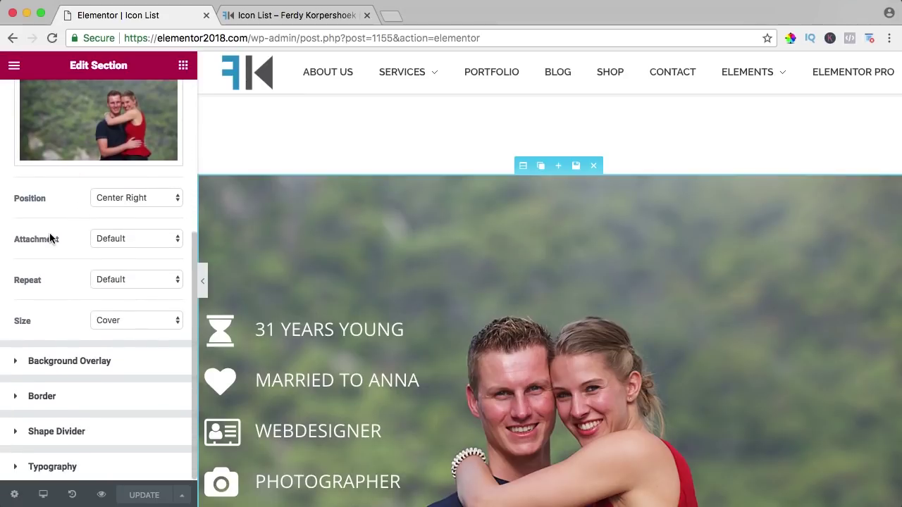
click(121, 239)
click(111, 262)
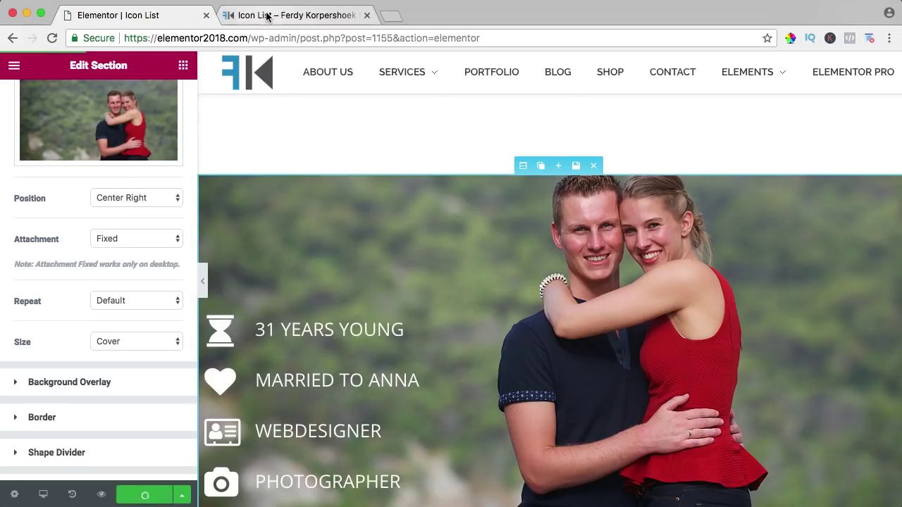
- Update the page and check the fixed background's scrolling effect in the live preview tab
click(101, 495)
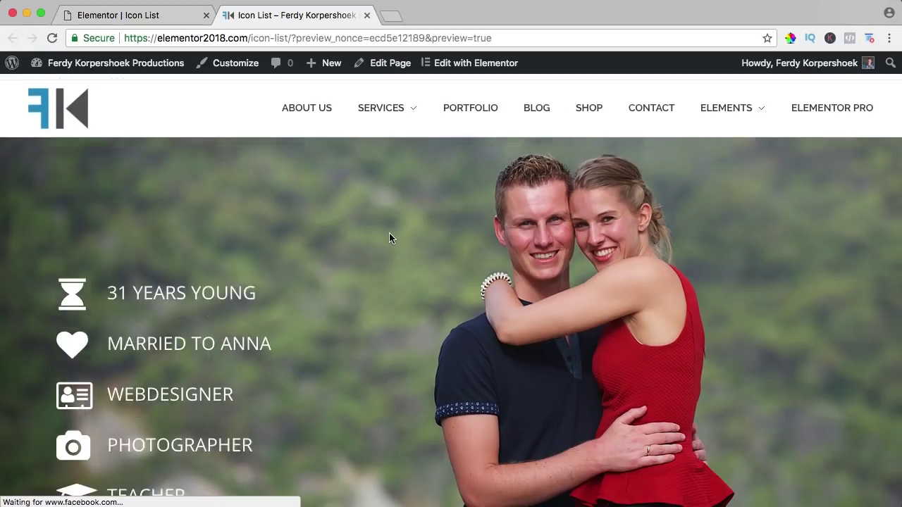
scroll(389, 231, down, 4)
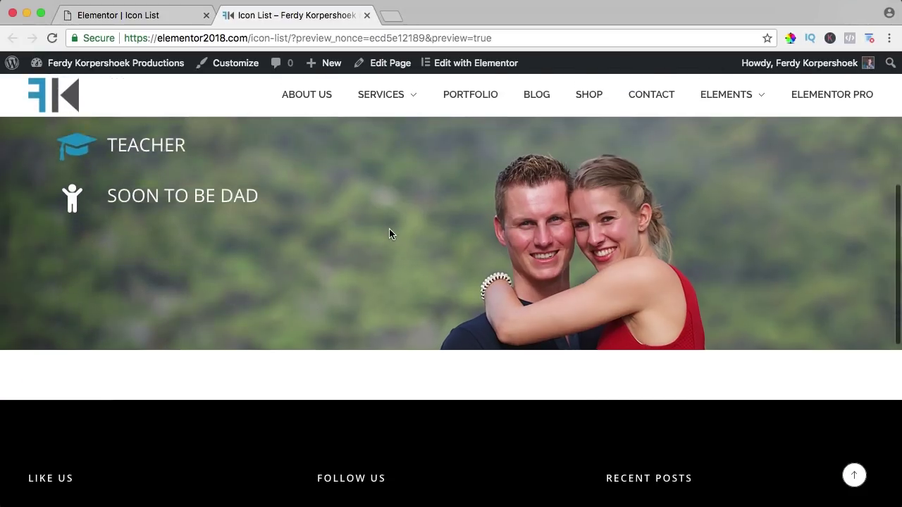
scroll(389, 228, up, 5)
scroll(389, 228, down, 2)
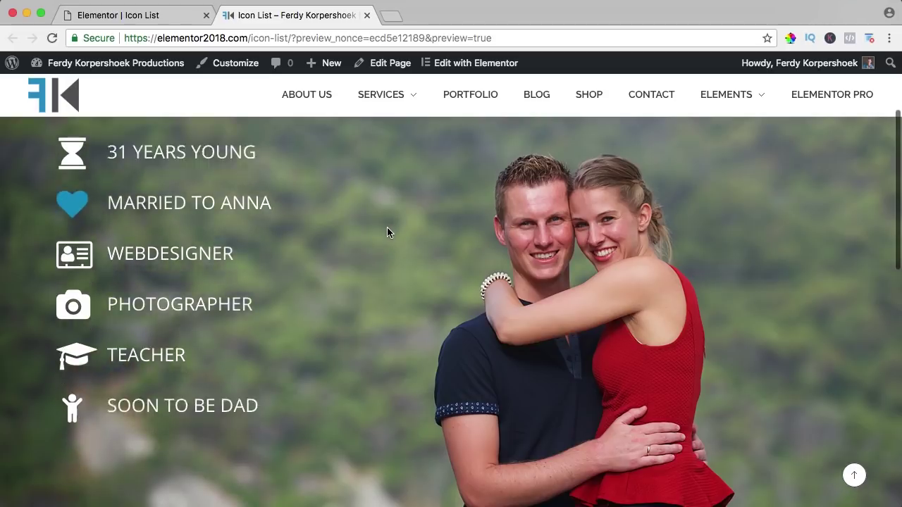